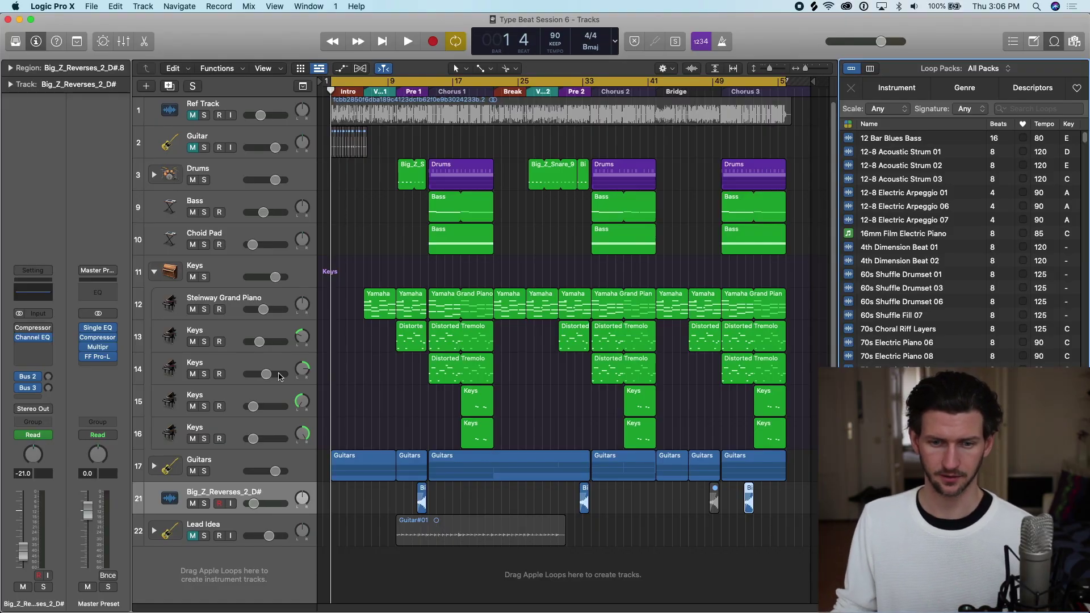
Select the Guitars folder track header so all 21 of its regions are selected.
{"action": "left_click", "coordinate": [252, 461]}
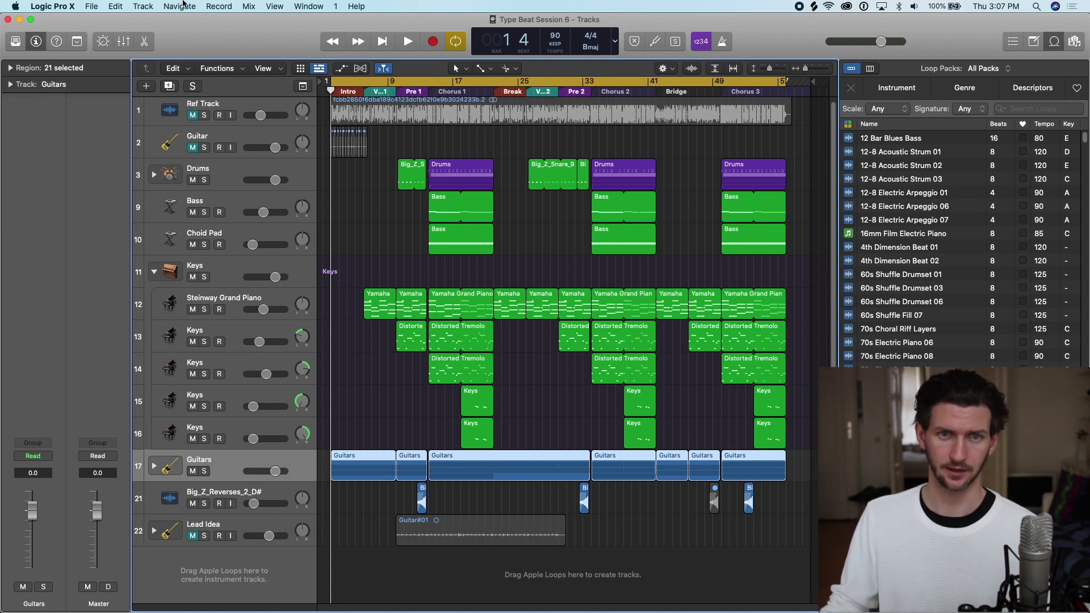
Create a new audio track and move Audio 8 up to row 2.
{"action": "left_click", "coordinate": [151, 6]}
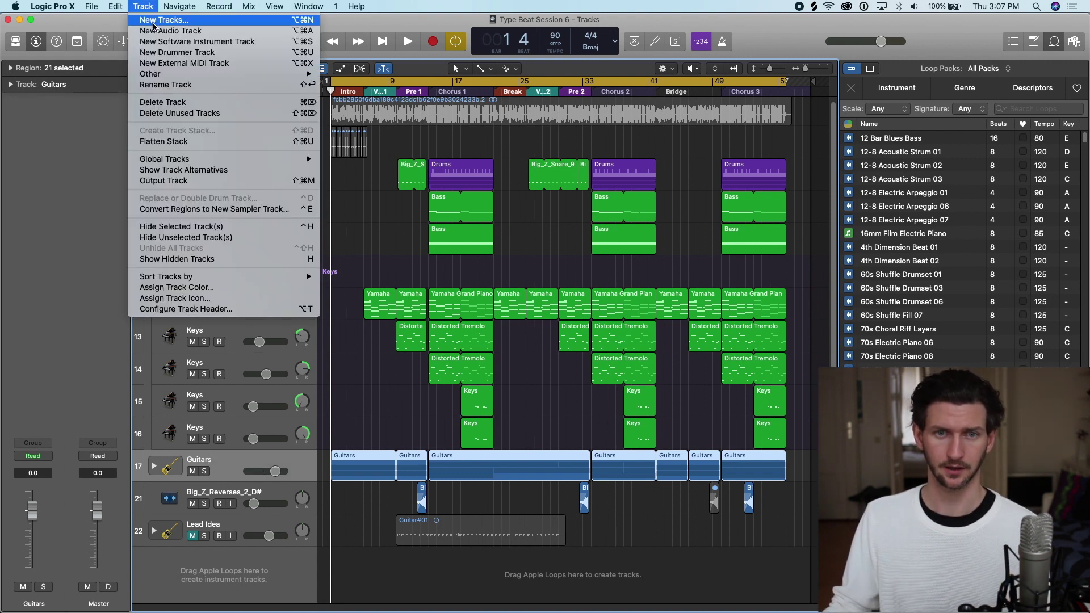
{"action": "left_click", "coordinate": [152, 20]}
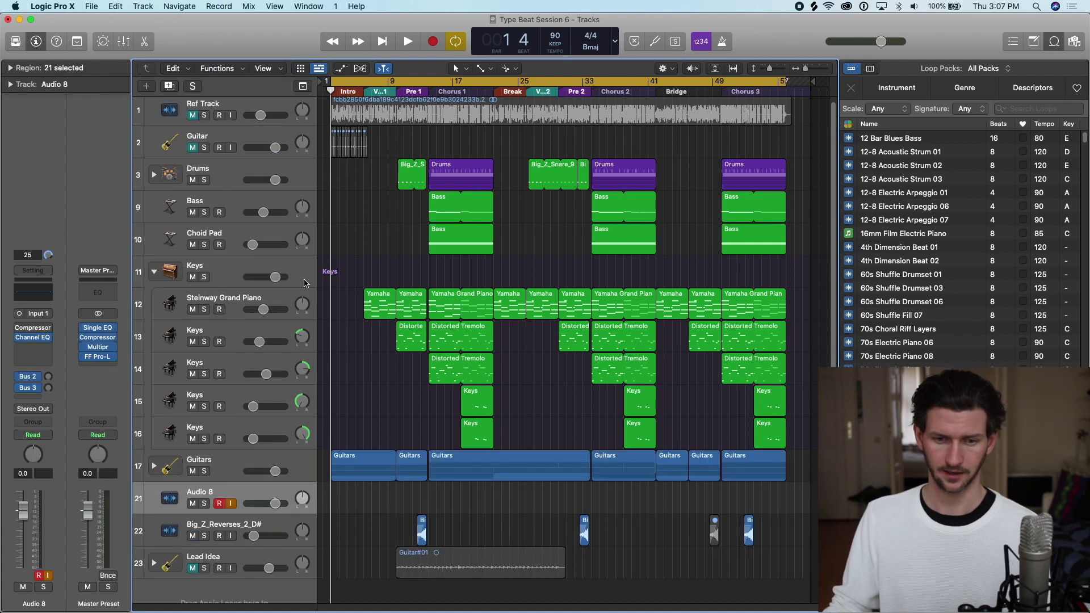
{"action": "left_click_drag", "start_coordinate": [267, 493], "coordinate": [262, 149]}
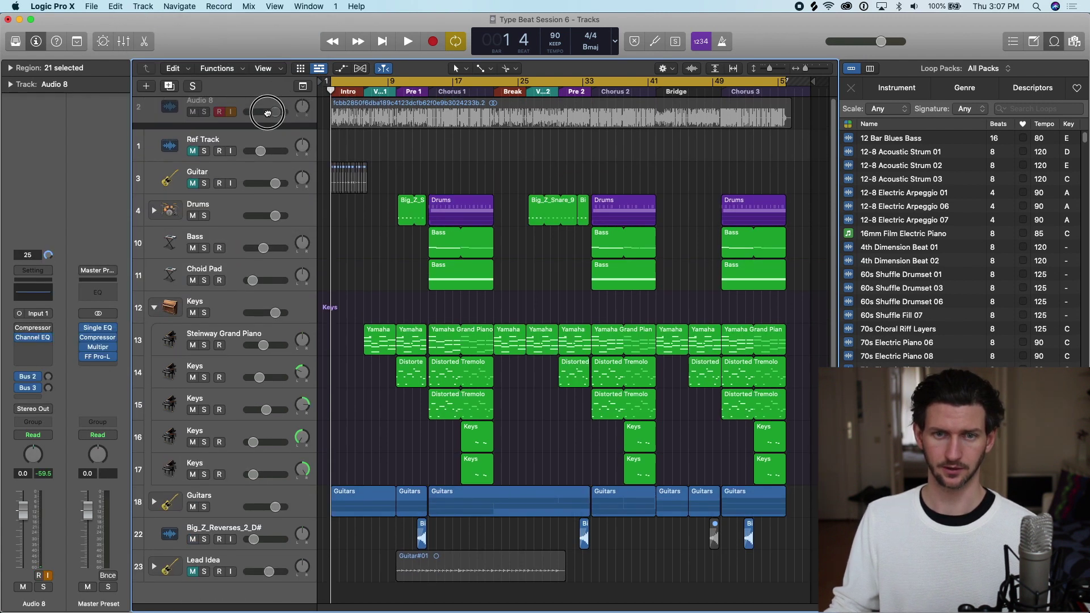
Rename the track 'Electric Guitar' and give it a Telecaster guitar icon.
{"action": "double_click", "coordinate": [268, 137]}
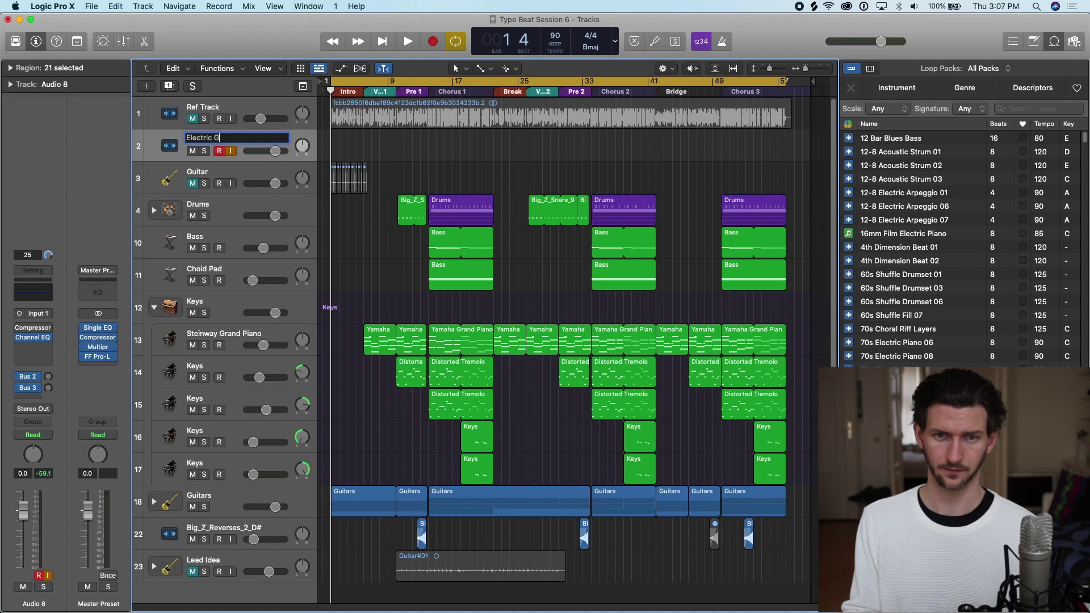
{"action": "type", "text": "Electric Guitar"}
{"action": "key", "text": "Return"}
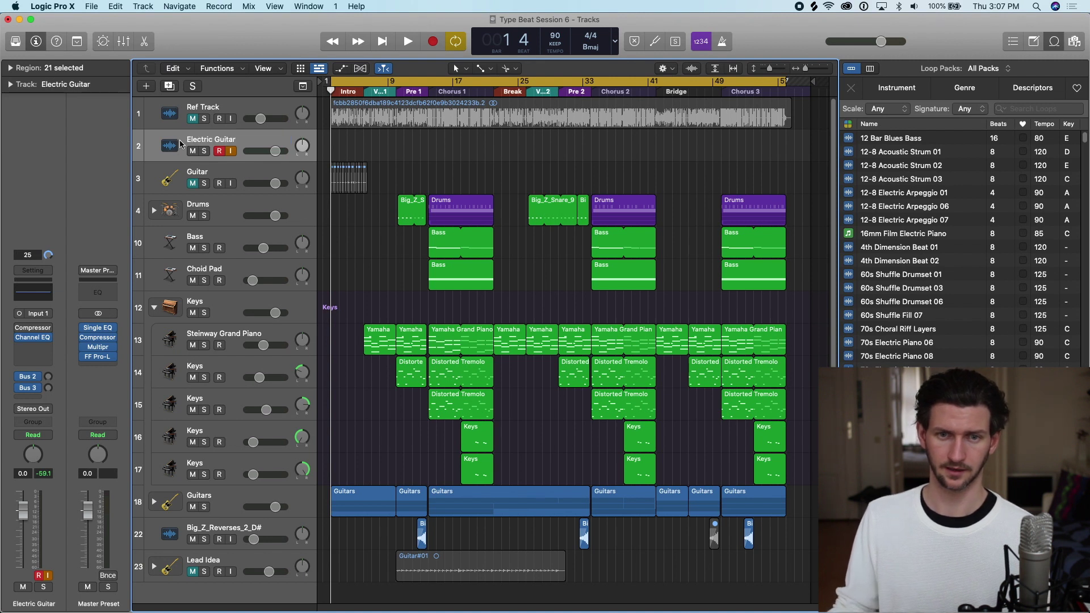
{"action": "left_click", "coordinate": [171, 146]}
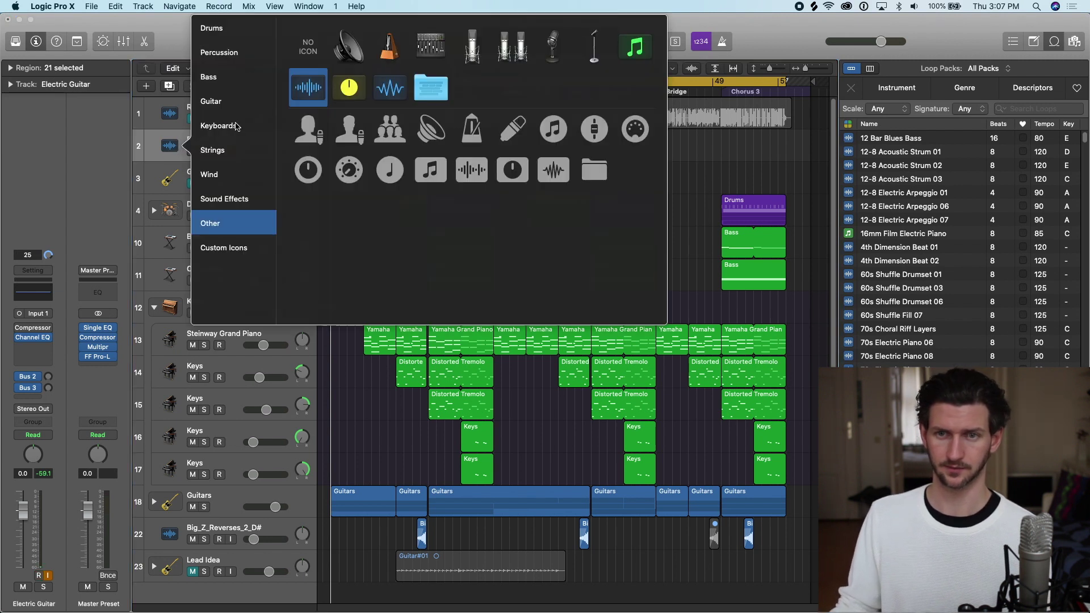
{"action": "left_click", "coordinate": [234, 102]}
{"action": "left_click", "coordinate": [397, 100]}
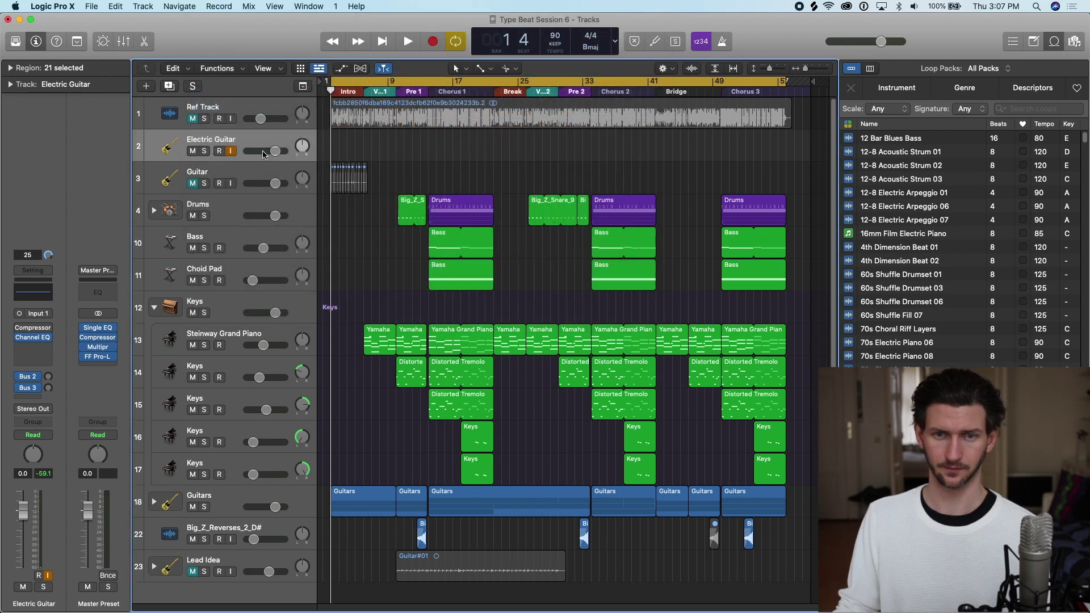
Expand the Guitars folder and copy the Lead Guitar: Comp A region onto Electric Guitar.
{"action": "left_click", "coordinate": [154, 502]}
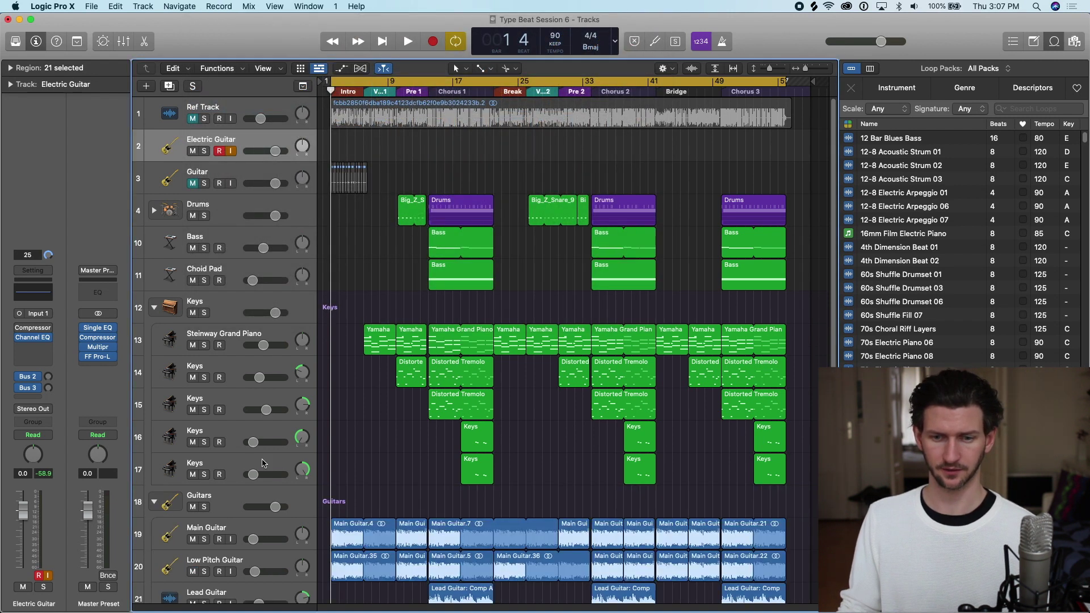
{"action": "scroll", "coordinate": [317, 453], "scroll_direction": "down", "scroll_amount": 3}
{"action": "left_click", "coordinate": [454, 523]}
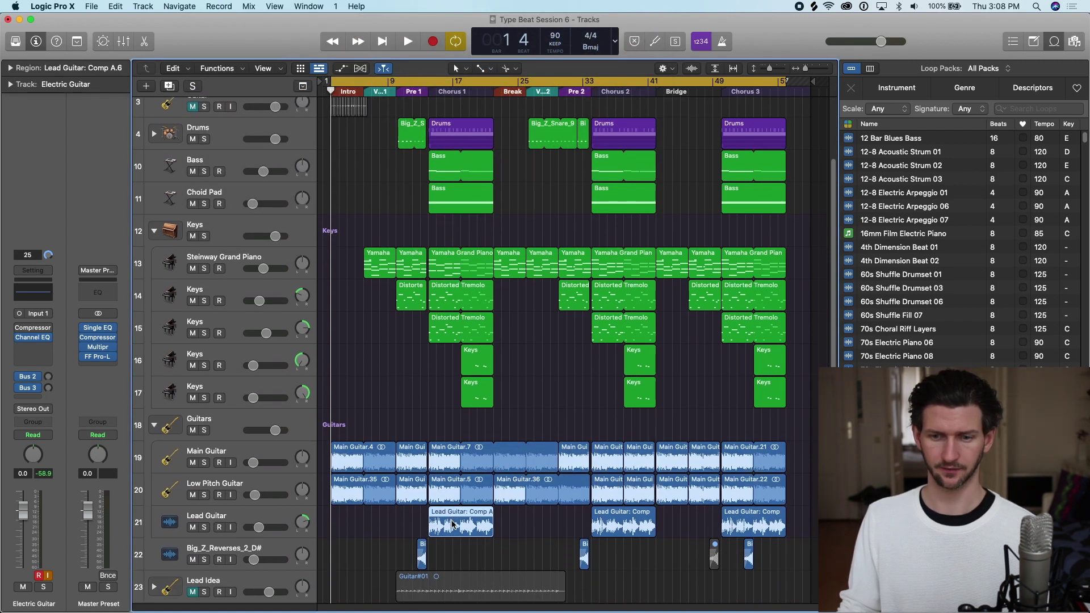
{"action": "scroll", "coordinate": [454, 523], "scroll_direction": "up", "scroll_amount": 1}
{"action": "scroll", "coordinate": [450, 530], "scroll_direction": "up", "scroll_amount": 1}
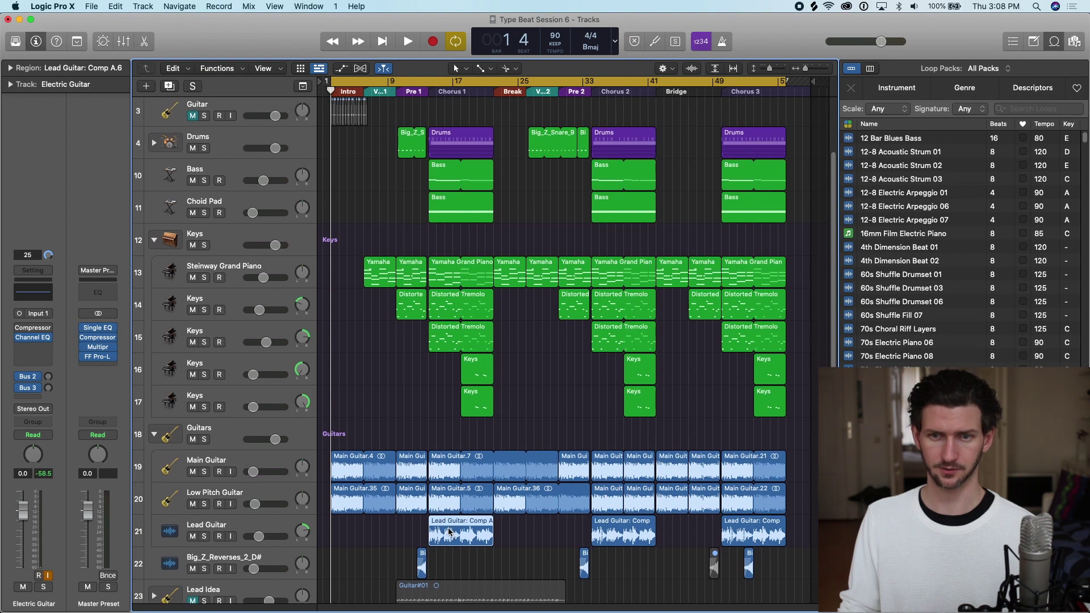
{"action": "left_click_drag", "start_coordinate": [453, 536], "coordinate": [357, 158]}
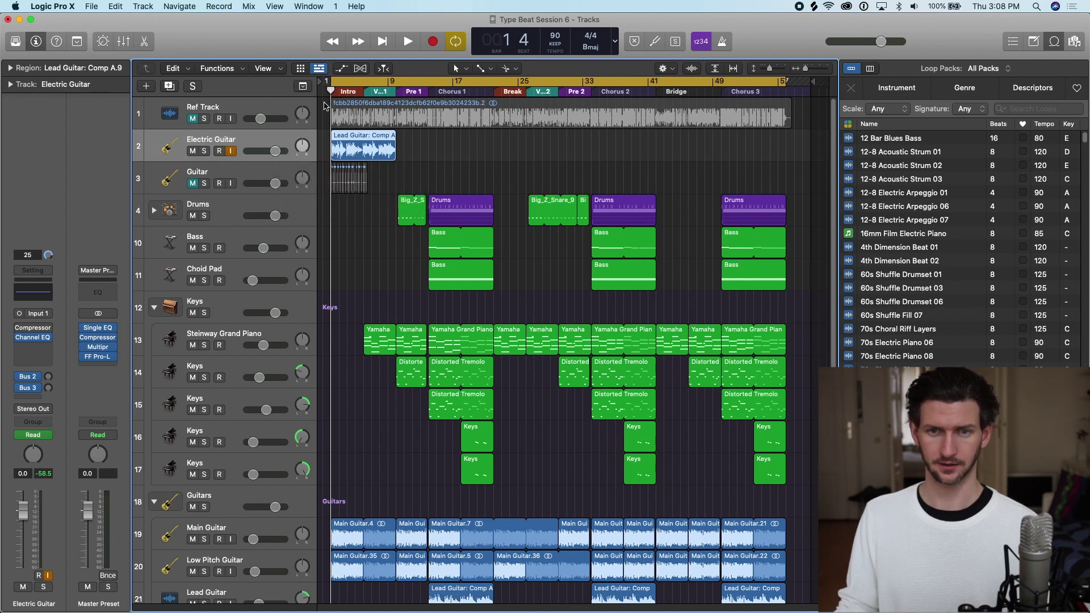
Solo the Electric Guitar track and play it back briefly.
{"action": "left_click", "coordinate": [205, 151]}
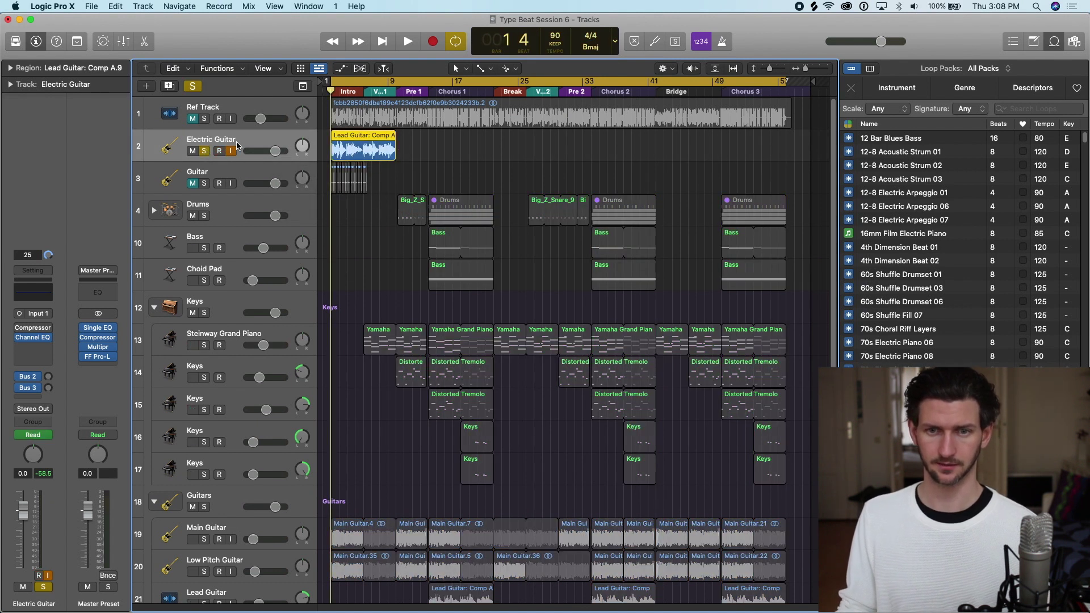
{"action": "key", "text": "space"}
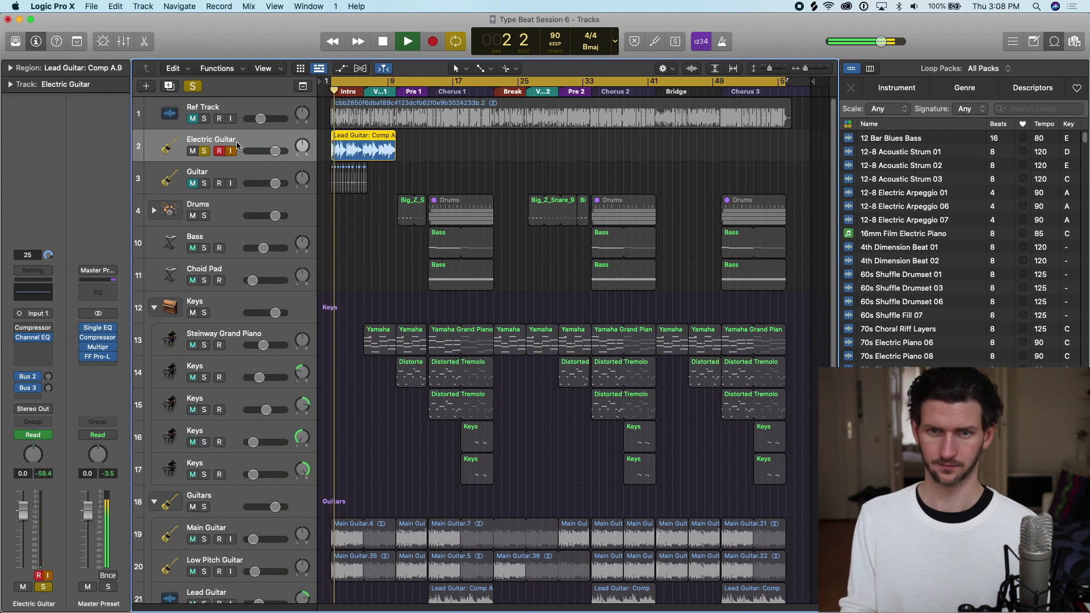
{"action": "key", "text": "XF86AudioRaiseVolume"}
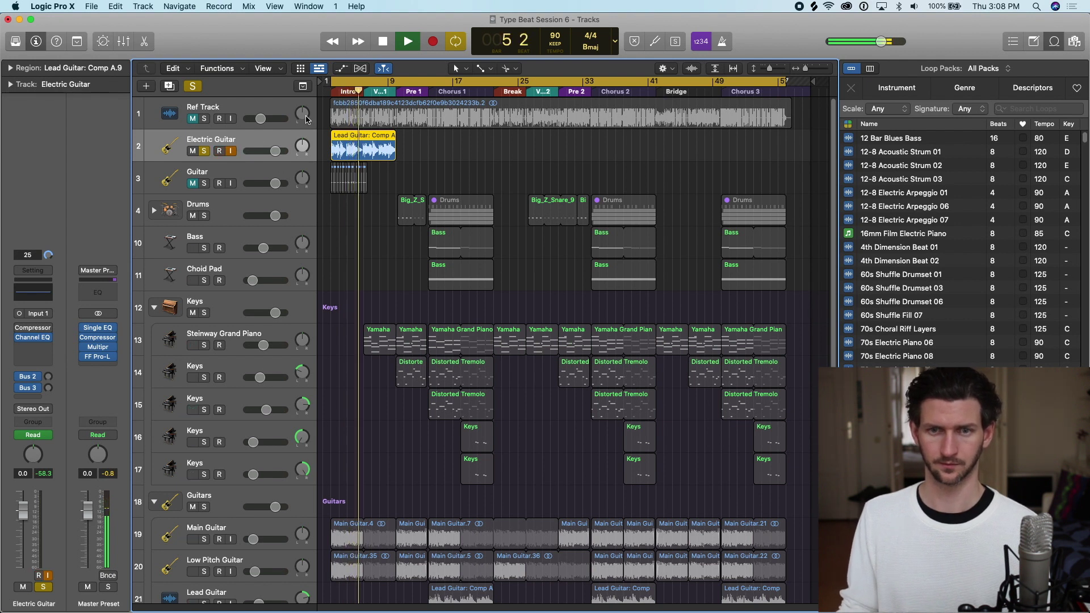
{"action": "key", "text": "space"}
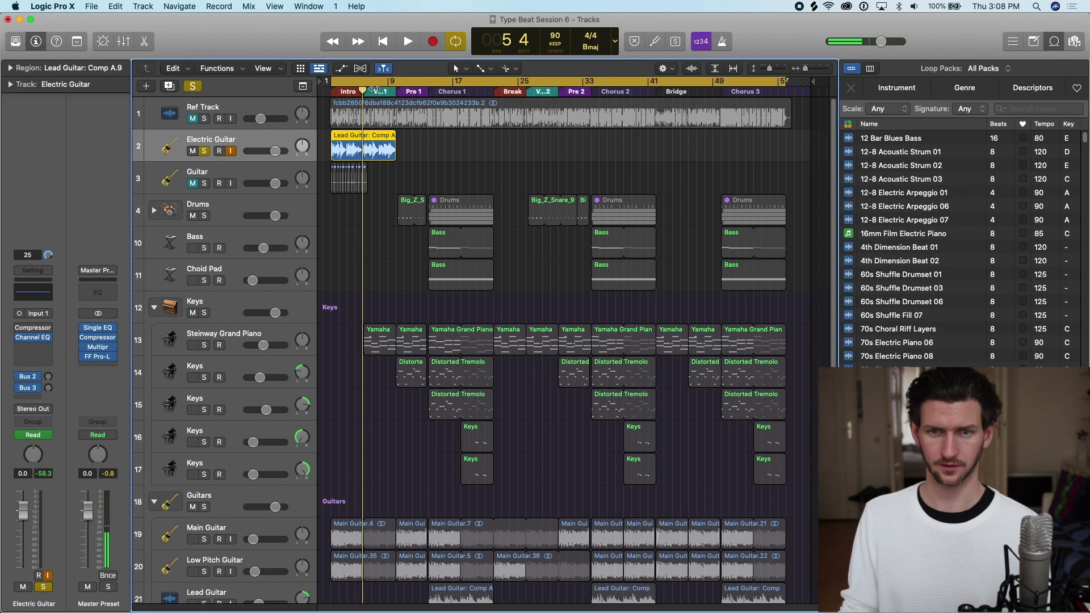
{"action": "scroll", "coordinate": [287, 145], "scroll_direction": "up", "scroll_amount": 1}
{"action": "scroll", "coordinate": [287, 144], "scroll_direction": "up", "scroll_amount": 1}
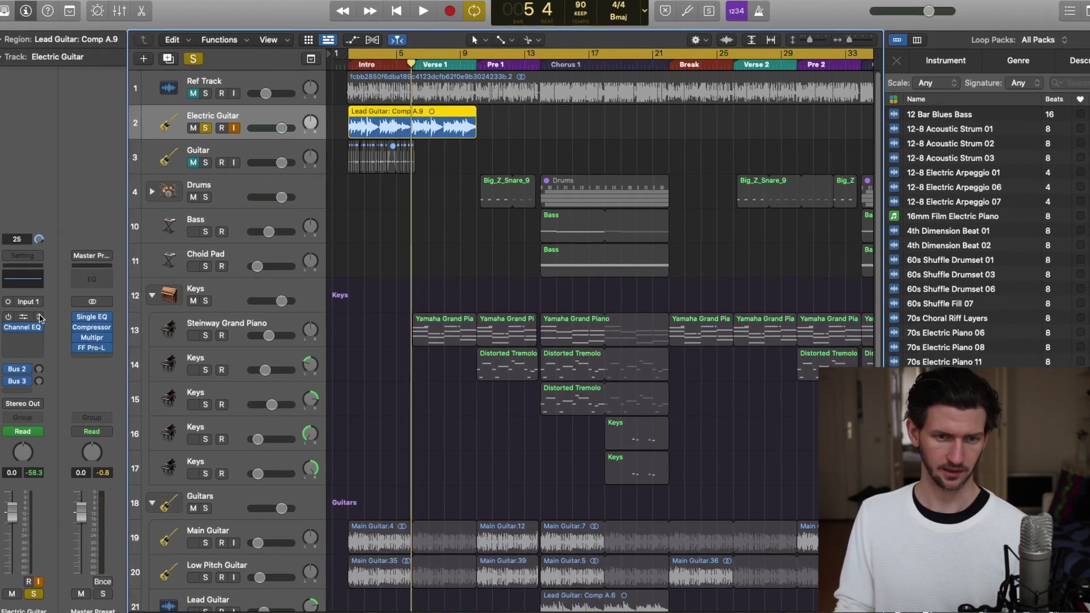
Set the Compressor and Channel EQ slots to No Plug-in.
{"action": "left_click", "coordinate": [40, 318]}
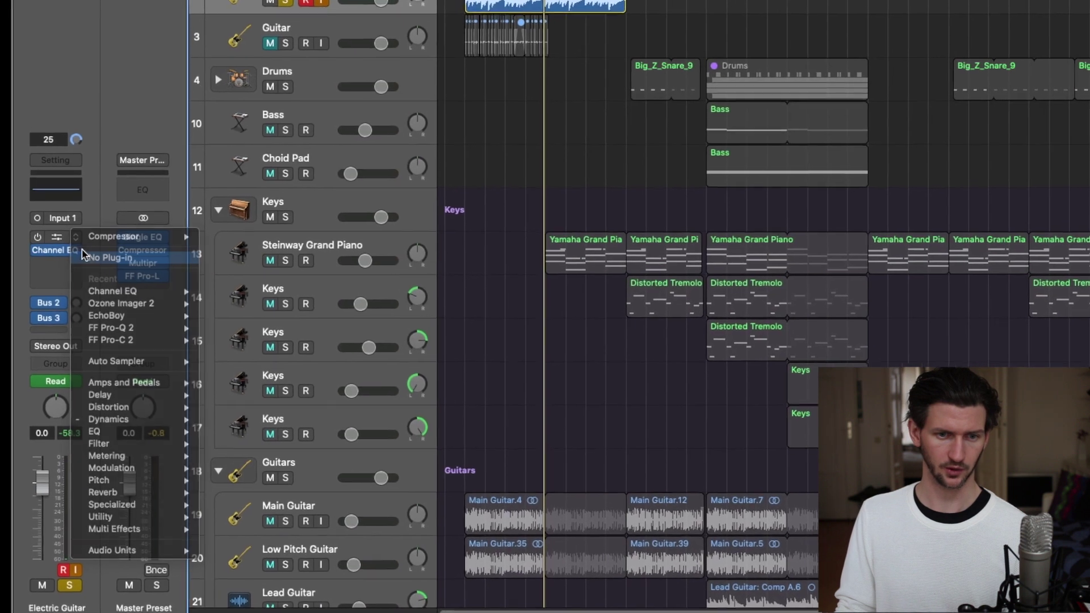
{"action": "left_click", "coordinate": [65, 327]}
{"action": "left_click", "coordinate": [88, 226]}
{"action": "left_click", "coordinate": [123, 245]}
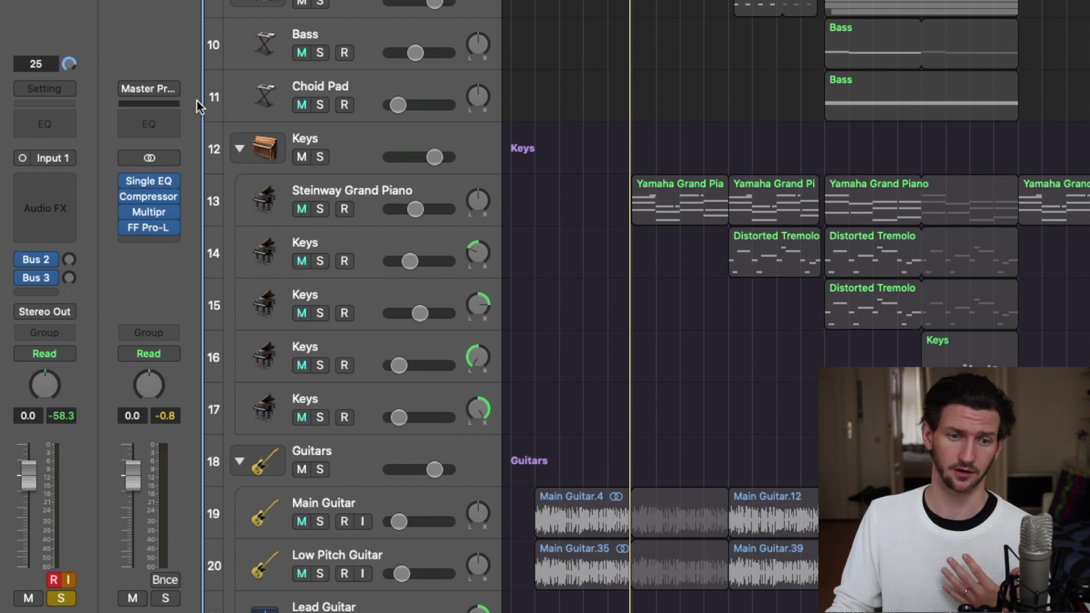
Insert a mono Amp Designer from Amps and Pedals in the empty slot.
{"action": "left_click", "coordinate": [68, 183]}
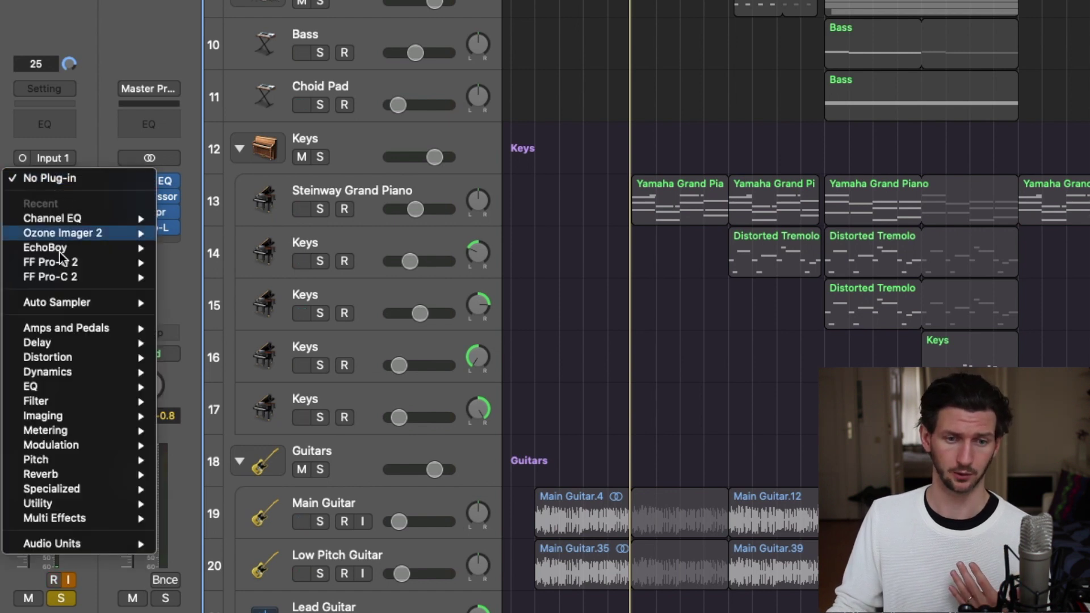
{"action": "mouse_move", "coordinate": [77, 332]}
{"action": "mouse_move", "coordinate": [227, 328]}
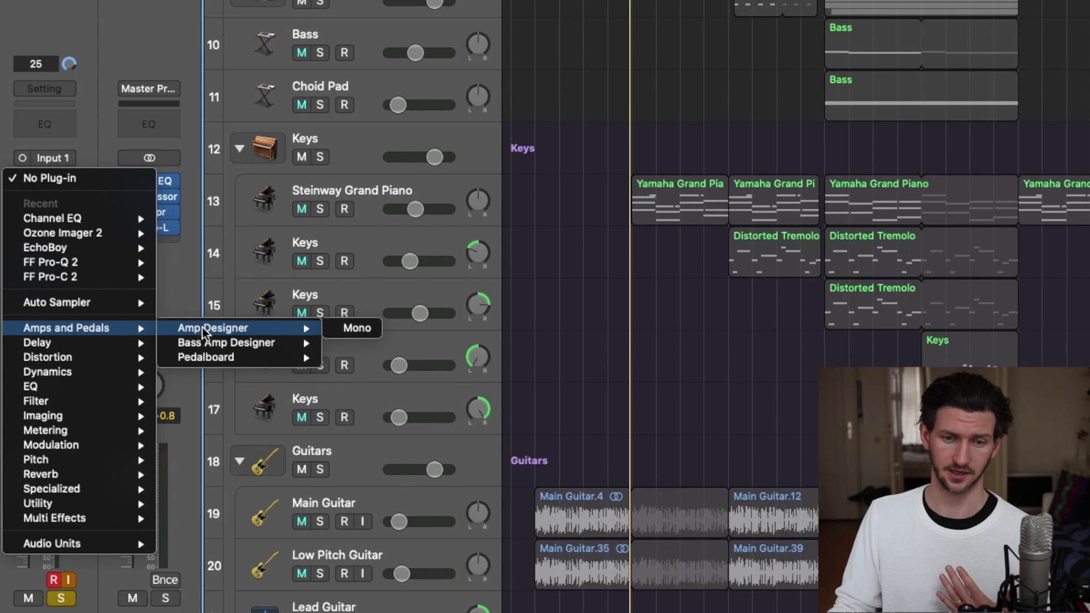
{"action": "left_click", "coordinate": [383, 332]}
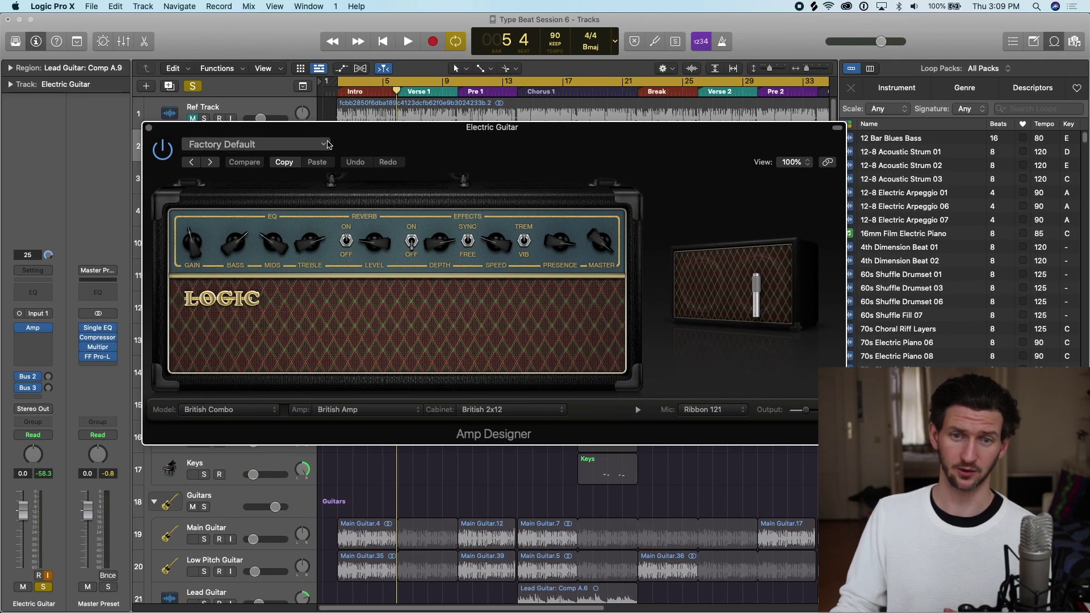
Browse Amp Designer's factory presets, then dismiss the list unchanged.
{"action": "left_click", "coordinate": [326, 146]}
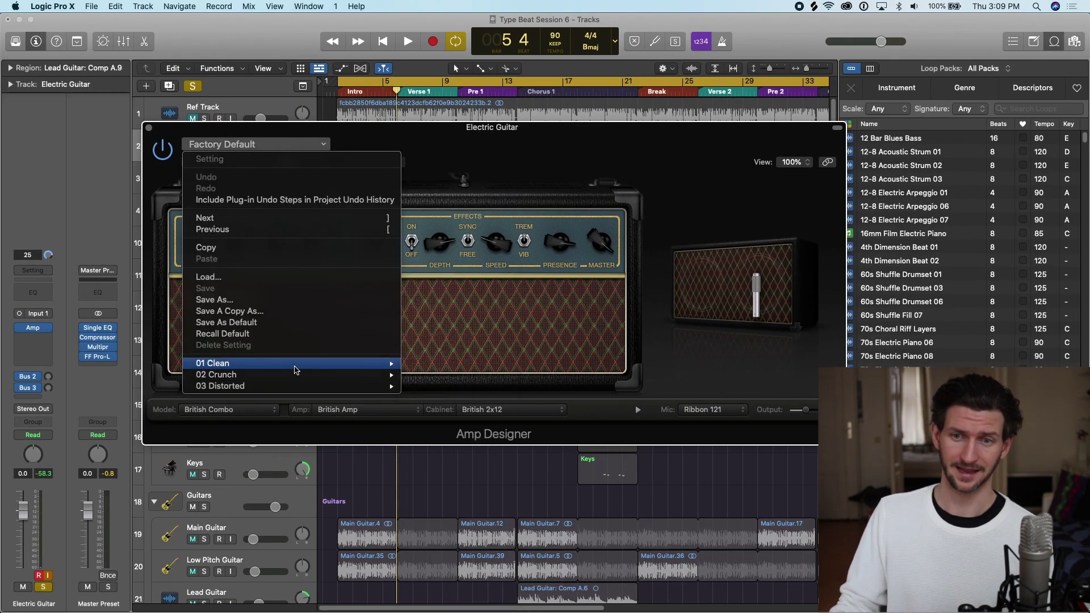
{"action": "mouse_move", "coordinate": [375, 363]}
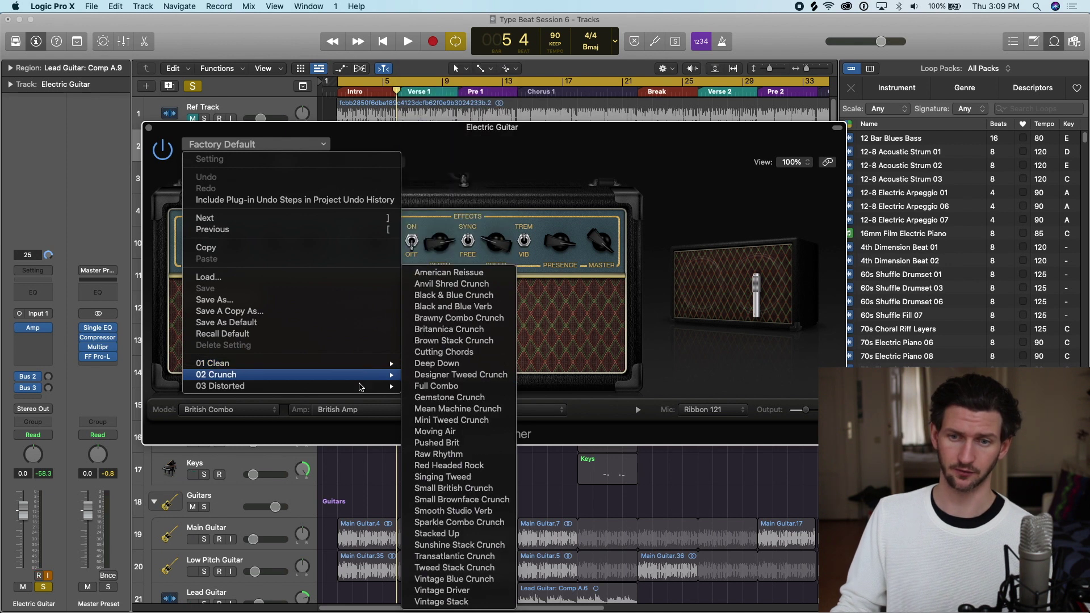
{"action": "key", "text": "Escape"}
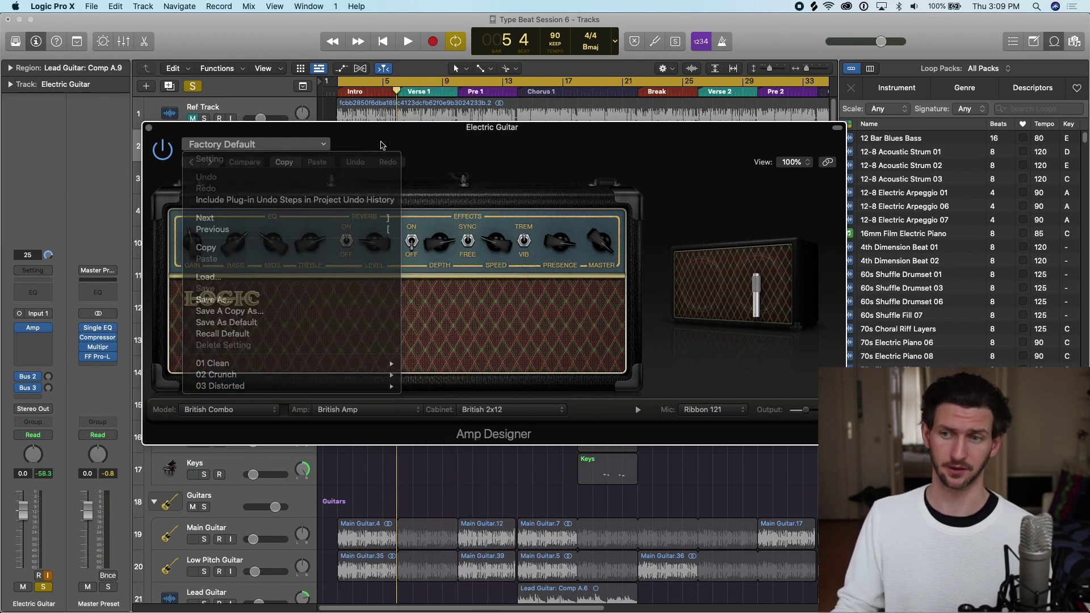
Drag the cabinet microphone slightly right and close the Amp Designer window.
{"action": "mouse_move", "coordinate": [757, 286]}
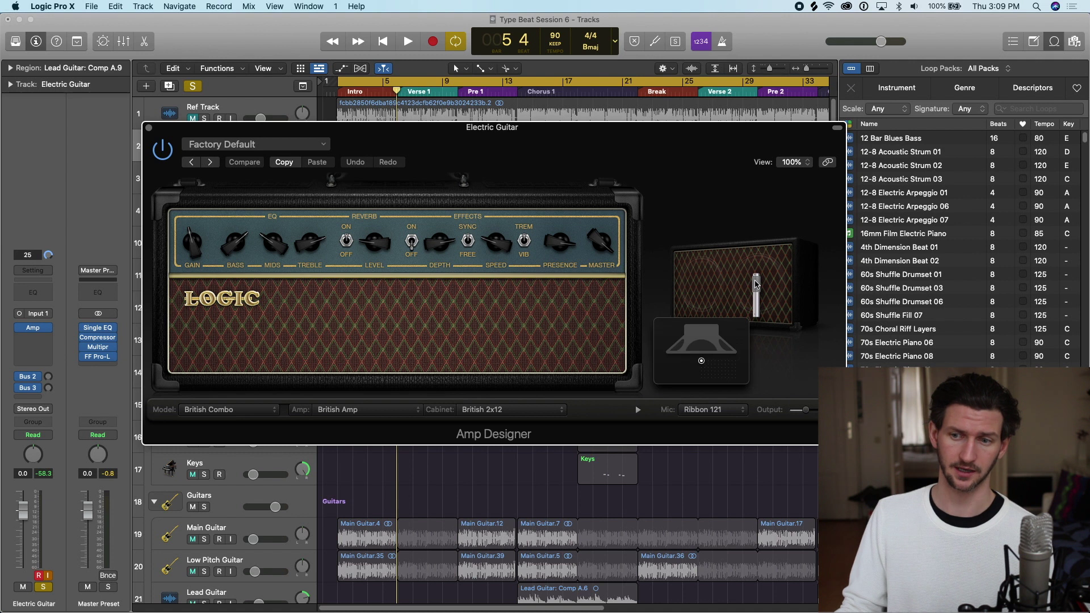
{"action": "mouse_move", "coordinate": [710, 366]}
{"action": "left_mouse_down"}
{"action": "mouse_move", "coordinate": [732, 370]}
{"action": "mouse_move", "coordinate": [702, 382]}
{"action": "left_mouse_up"}
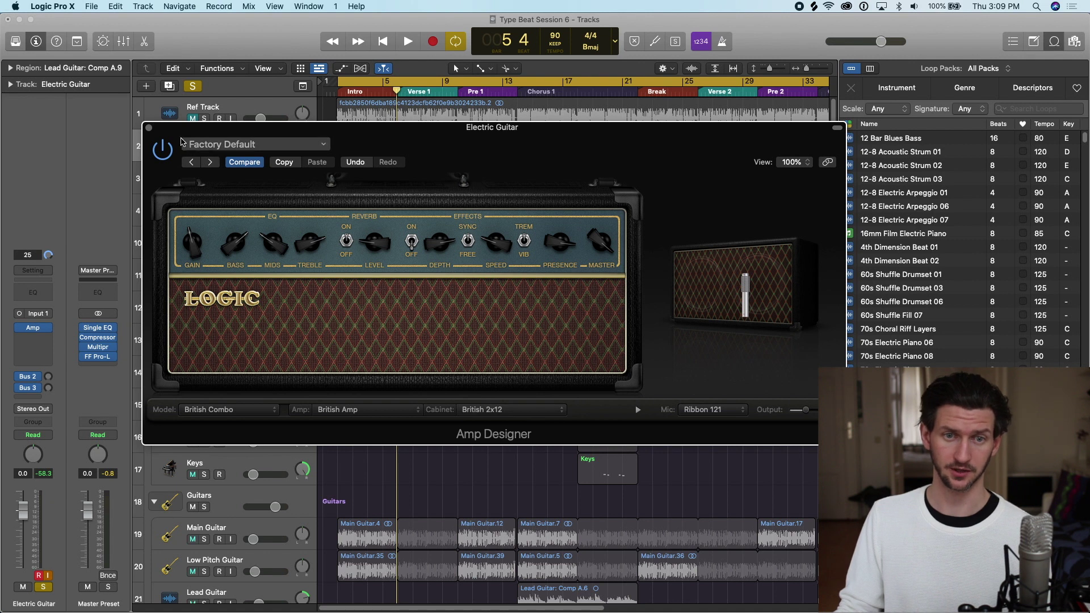
{"action": "left_click", "coordinate": [149, 129]}
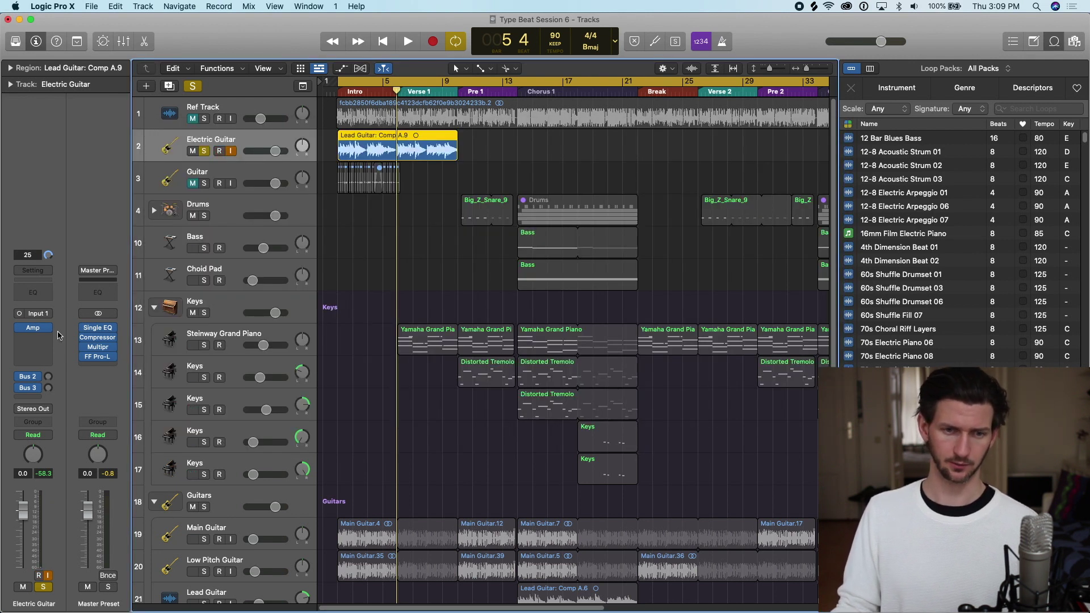
Insert a mono Pedalboard after the Amp Designer.
{"action": "left_click", "coordinate": [27, 335]}
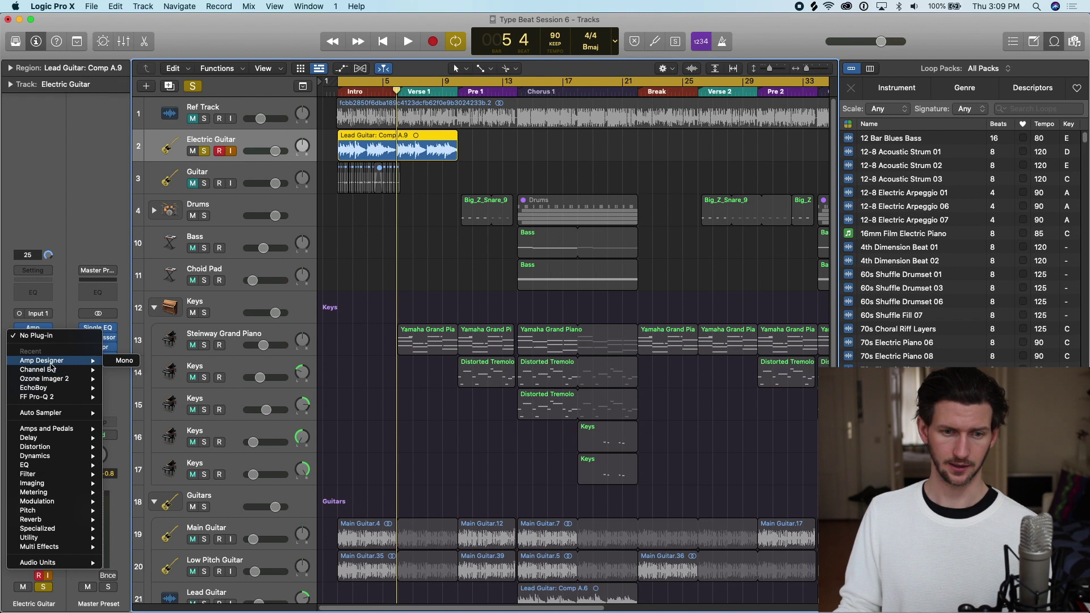
{"action": "mouse_move", "coordinate": [59, 433]}
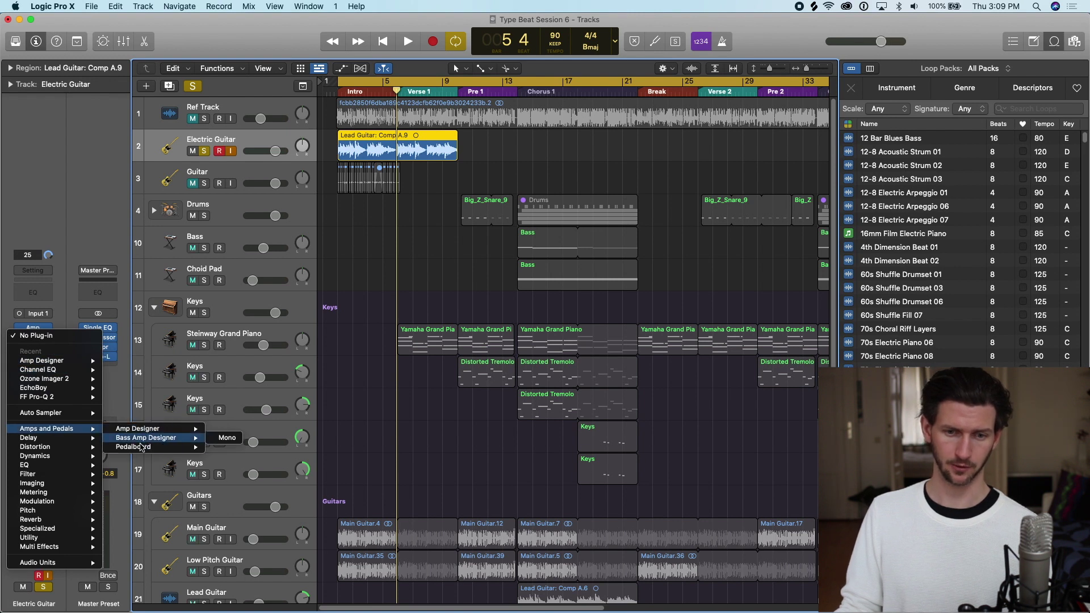
{"action": "mouse_move", "coordinate": [142, 447]}
{"action": "left_click", "coordinate": [224, 447]}
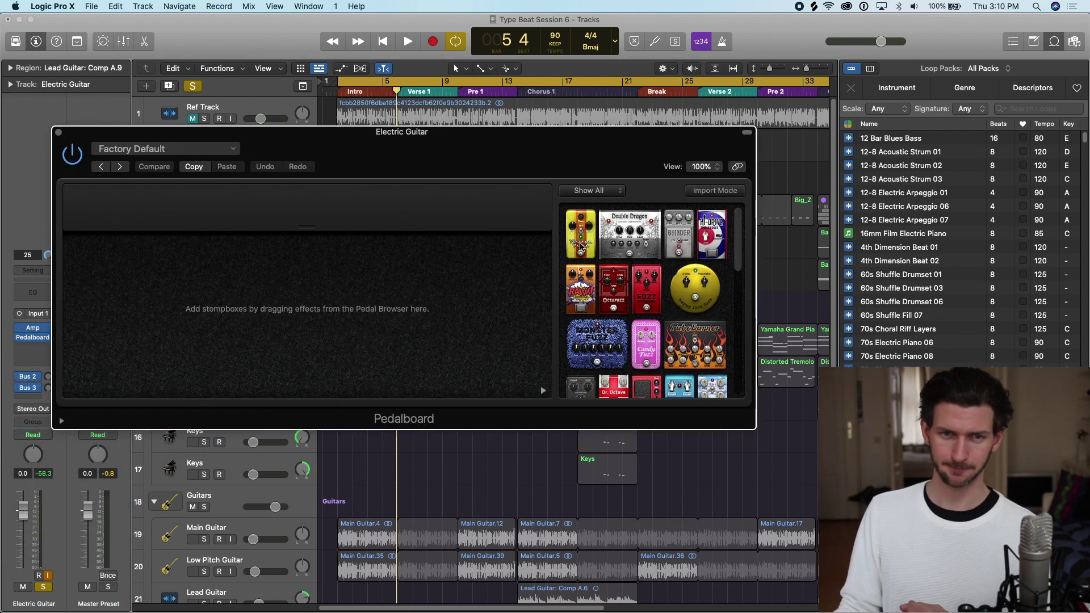
Add Vintage Drive and Double Dragon pedals, then drag Double Dragon off the board.
{"action": "double_click", "coordinate": [582, 245]}
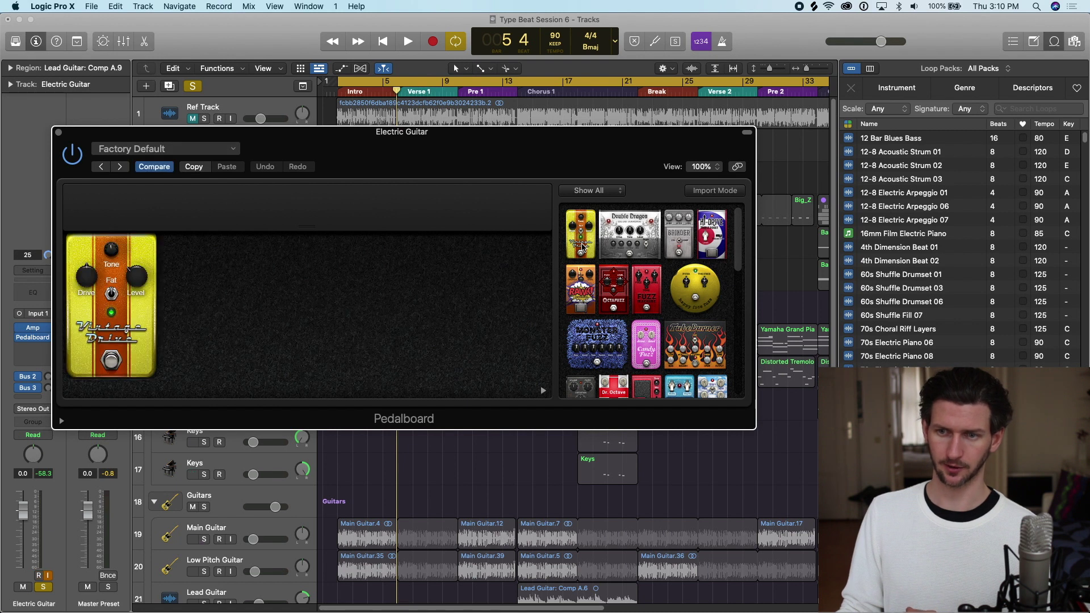
{"action": "double_click", "coordinate": [651, 250]}
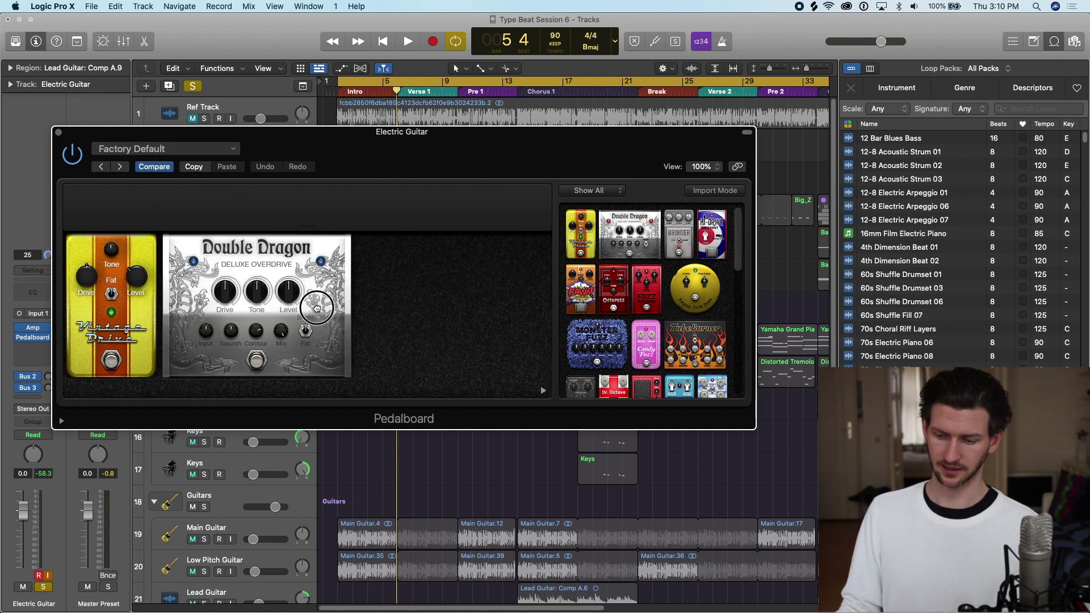
{"action": "left_click_drag", "start_coordinate": [316, 307], "coordinate": [397, 285]}
Add the Grit distortion and Retro Chorus pedals from the Pedal Browser.
{"action": "scroll", "coordinate": [669, 261], "scroll_direction": "down", "scroll_amount": 10}
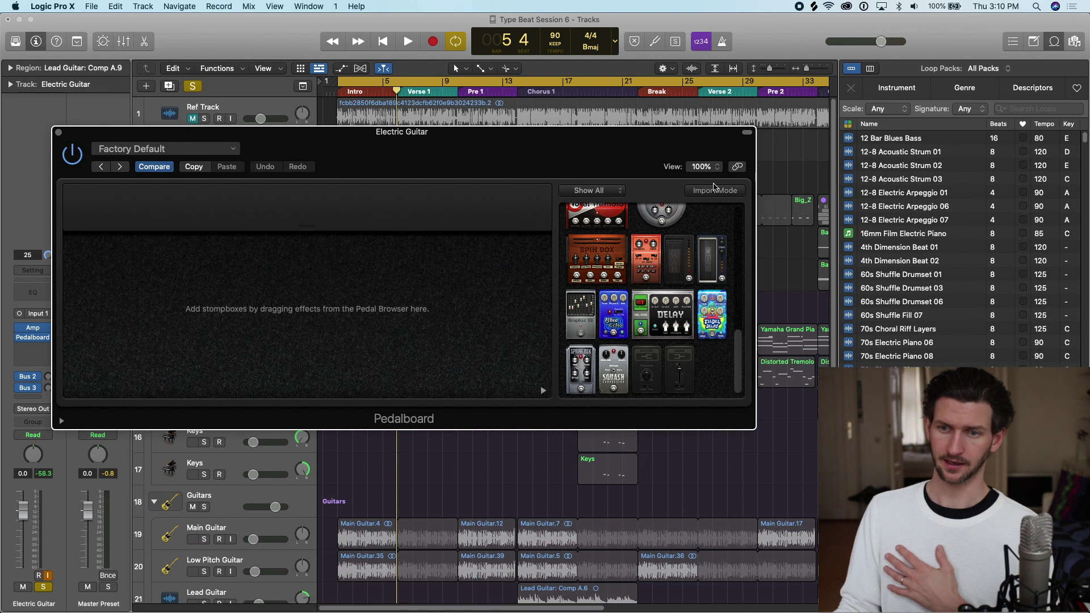
{"action": "scroll", "coordinate": [613, 277], "scroll_direction": "up", "scroll_amount": 5}
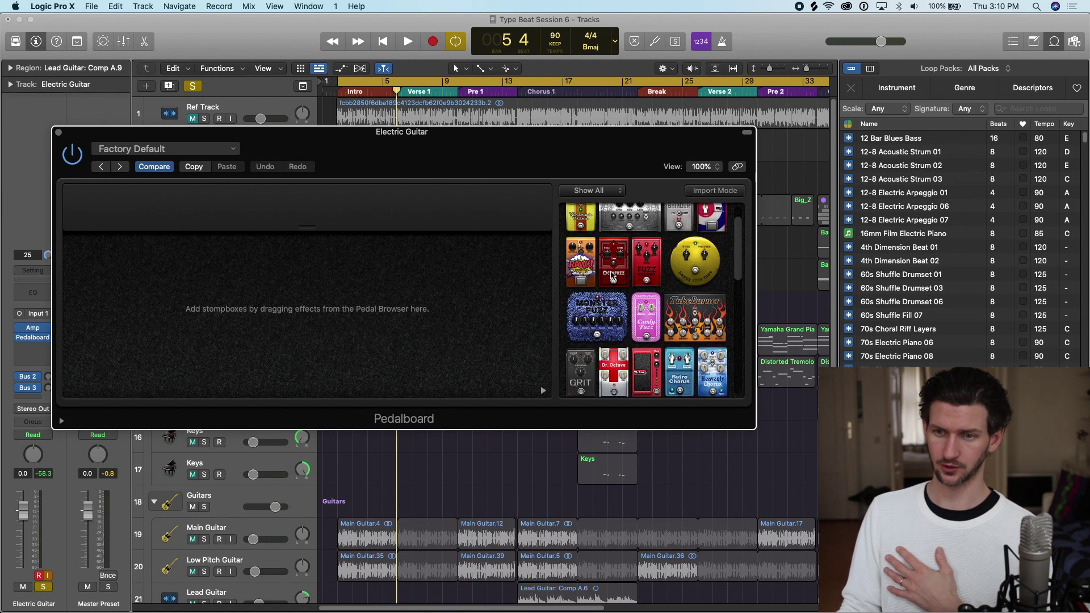
{"action": "scroll", "coordinate": [660, 319], "scroll_direction": "down", "scroll_amount": 2}
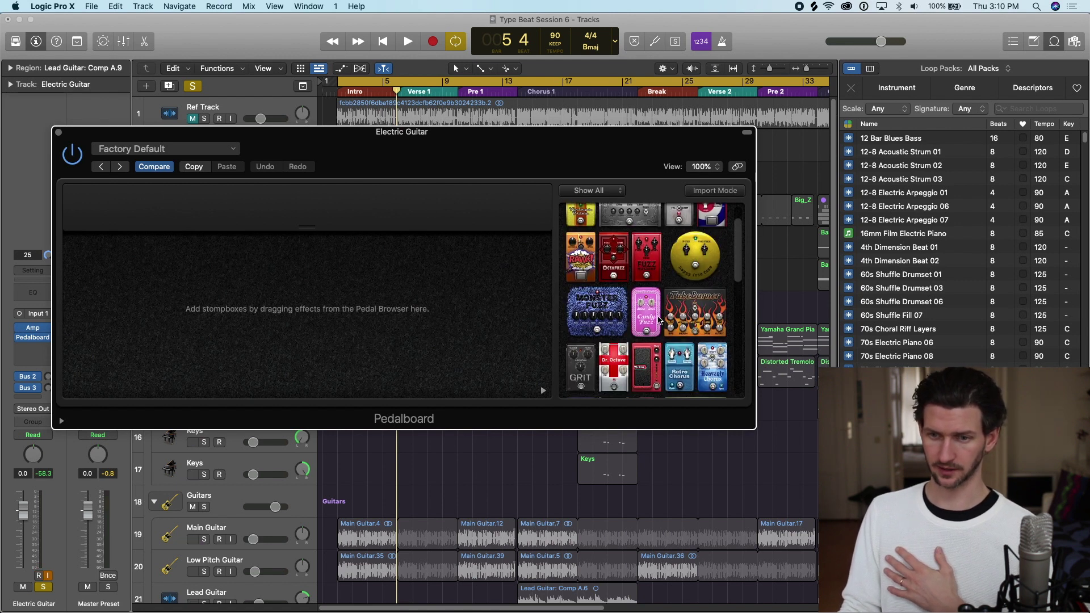
{"action": "double_click", "coordinate": [592, 343]}
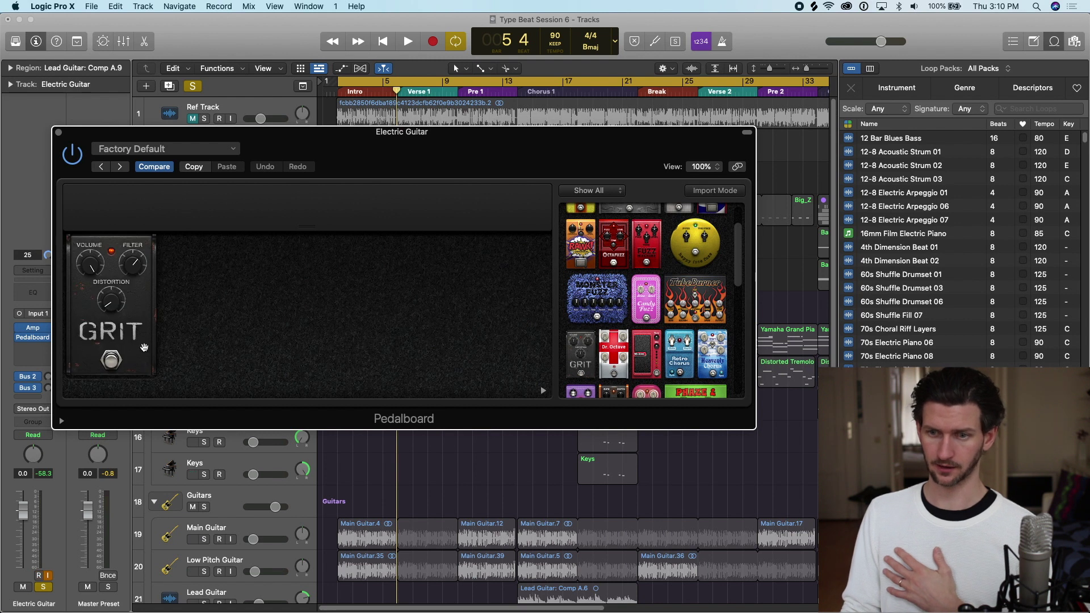
{"action": "double_click", "coordinate": [685, 356]}
{"action": "scroll", "coordinate": [685, 352], "scroll_direction": "down", "scroll_amount": 5}
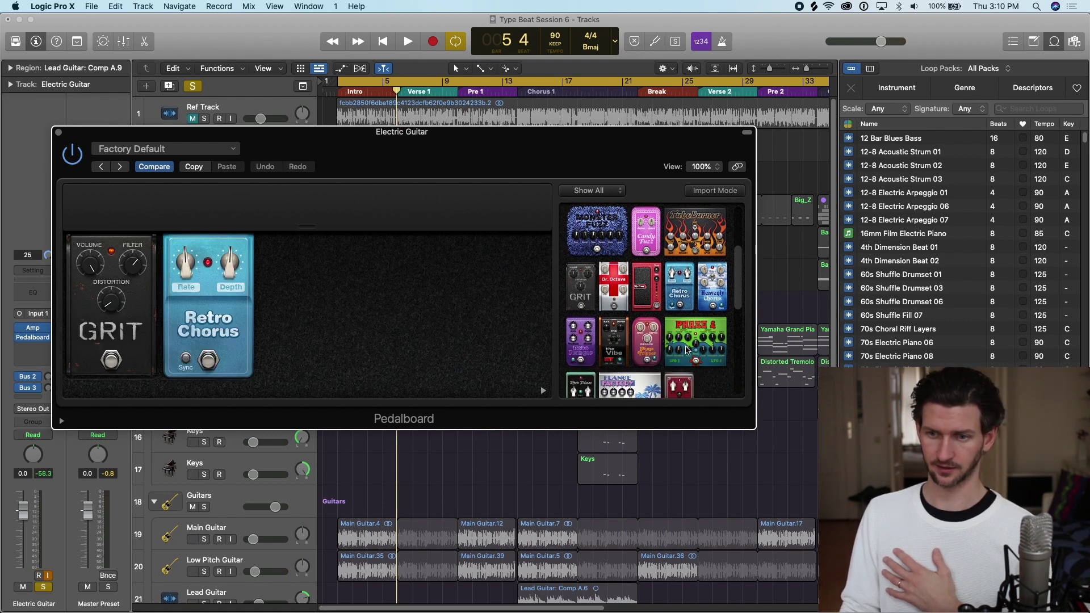
{"action": "scroll", "coordinate": [686, 349], "scroll_direction": "down", "scroll_amount": 7}
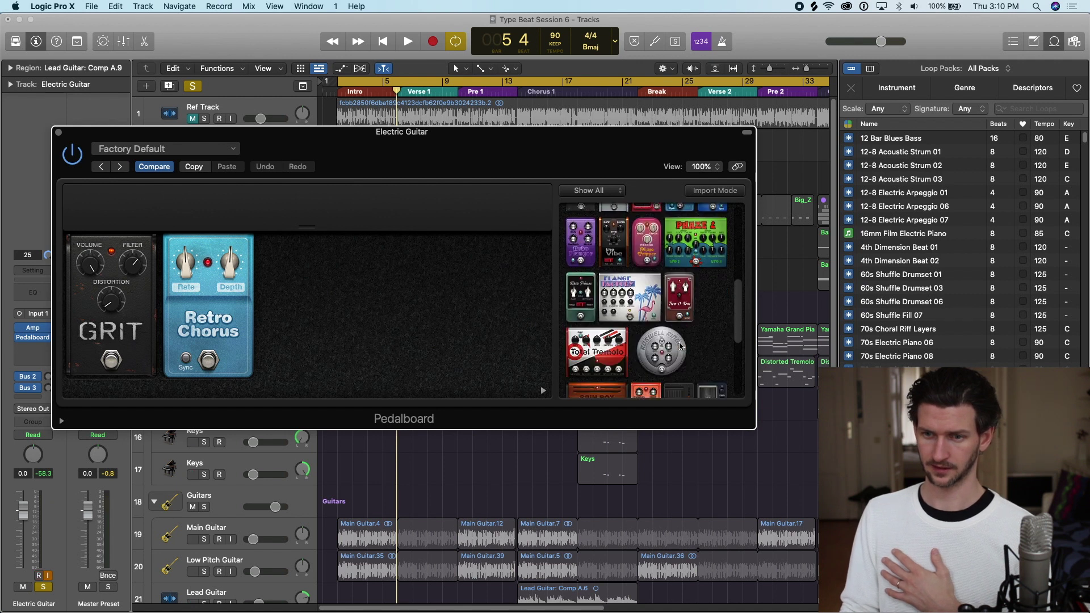
{"action": "scroll", "coordinate": [681, 346], "scroll_direction": "down", "scroll_amount": 9}
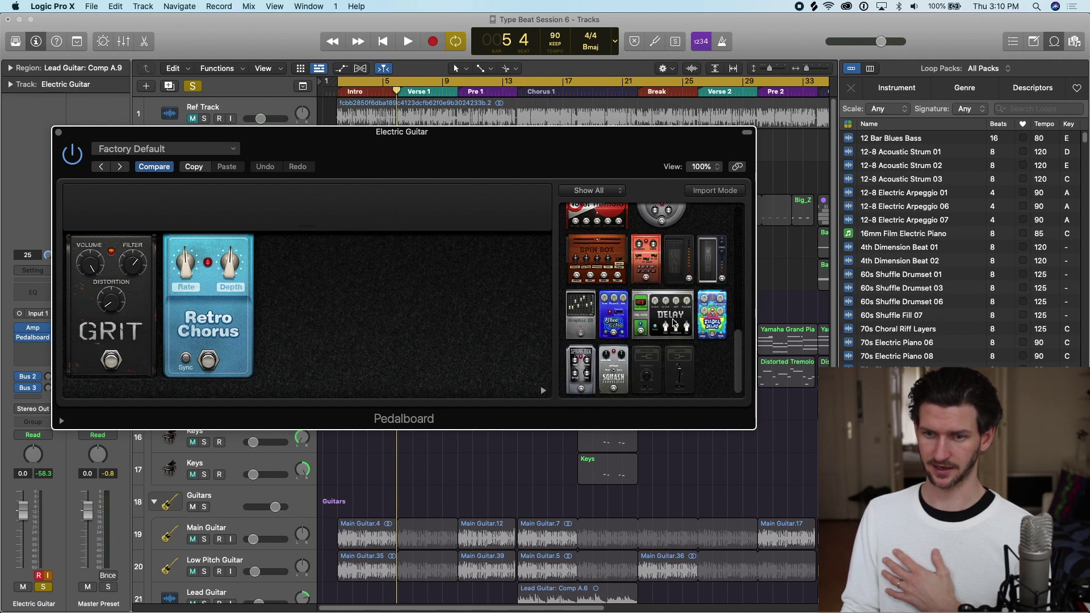
Add a Tru-Tape Delay, arm the track, and audition the pedal chain from the intro.
{"action": "double_click", "coordinate": [668, 316]}
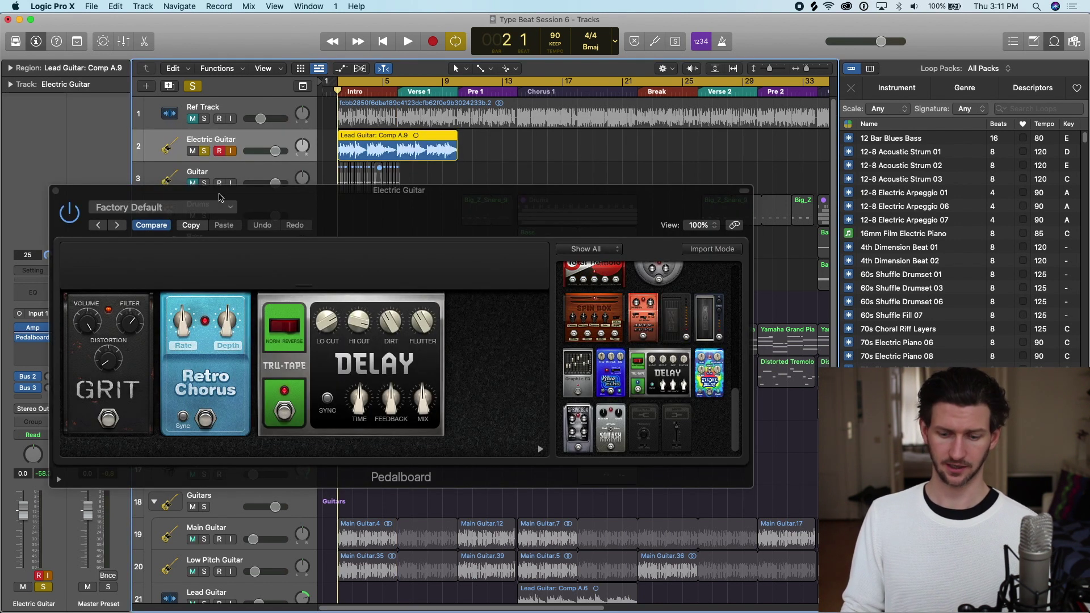
{"action": "left_click", "coordinate": [220, 151]}
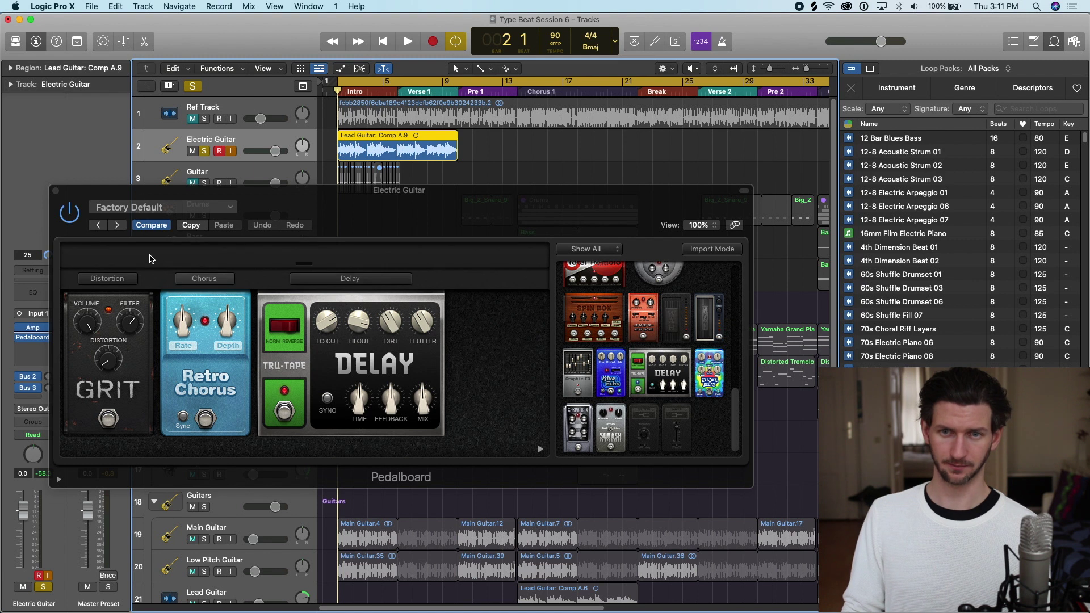
{"action": "left_click", "coordinate": [373, 137]}
{"action": "key", "text": "space"}
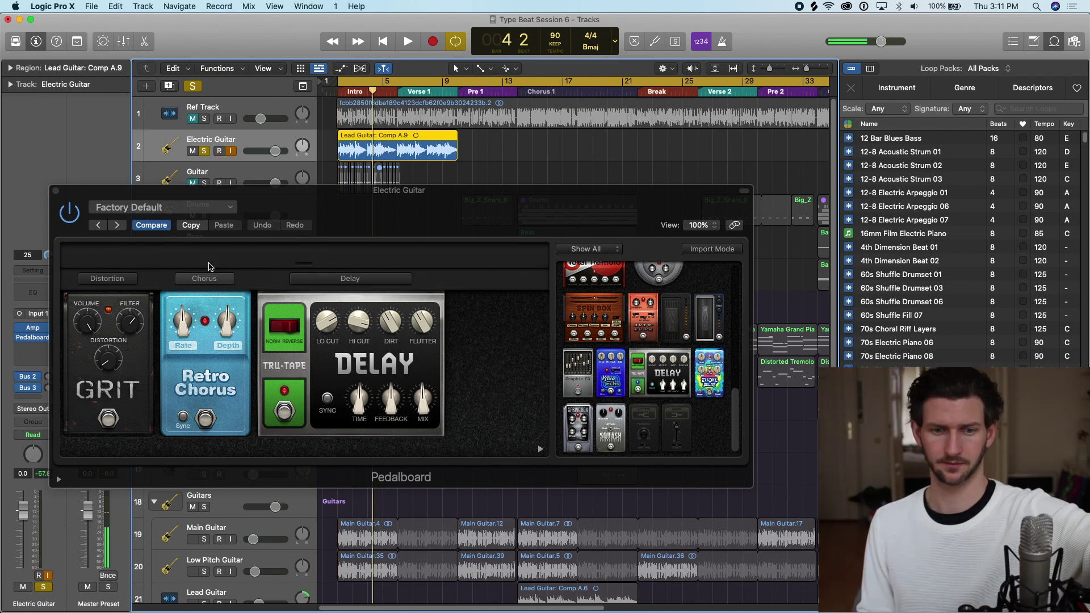
{"action": "key", "text": "space"}
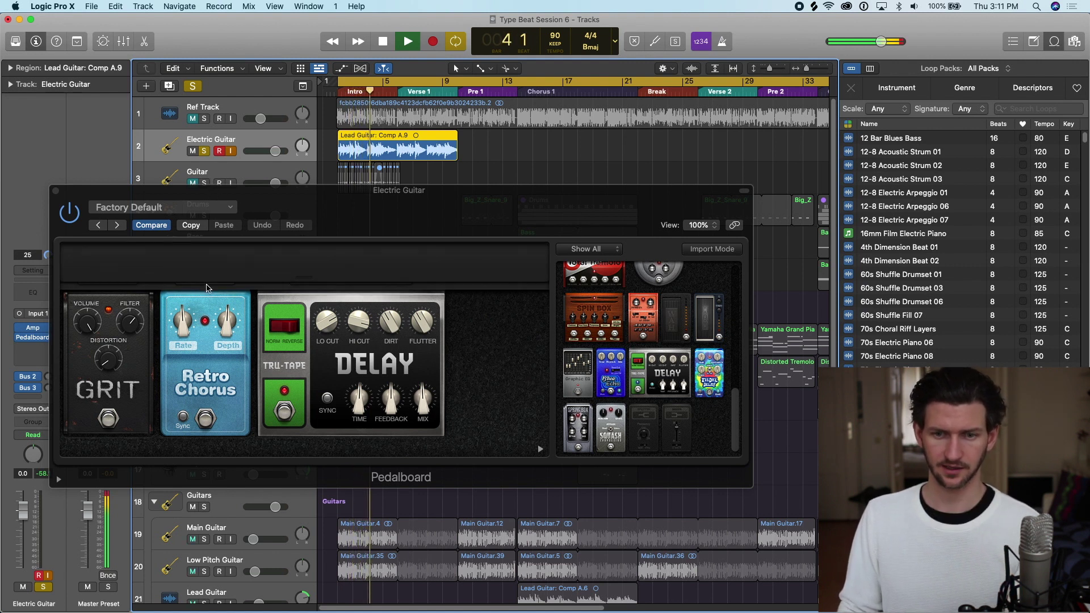
{"action": "key", "text": "space"}
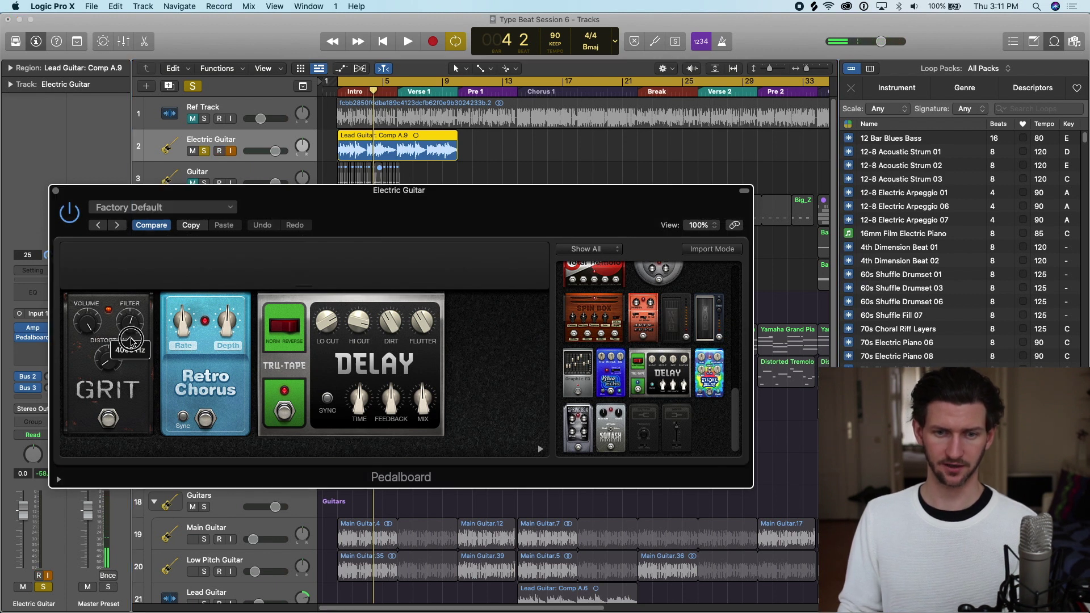
Adjust Grit's filter, delete the Tru-Tape Delay, and add a Blue Echo pedal.
{"action": "left_click_drag", "start_coordinate": [129, 322], "coordinate": [131, 337]}
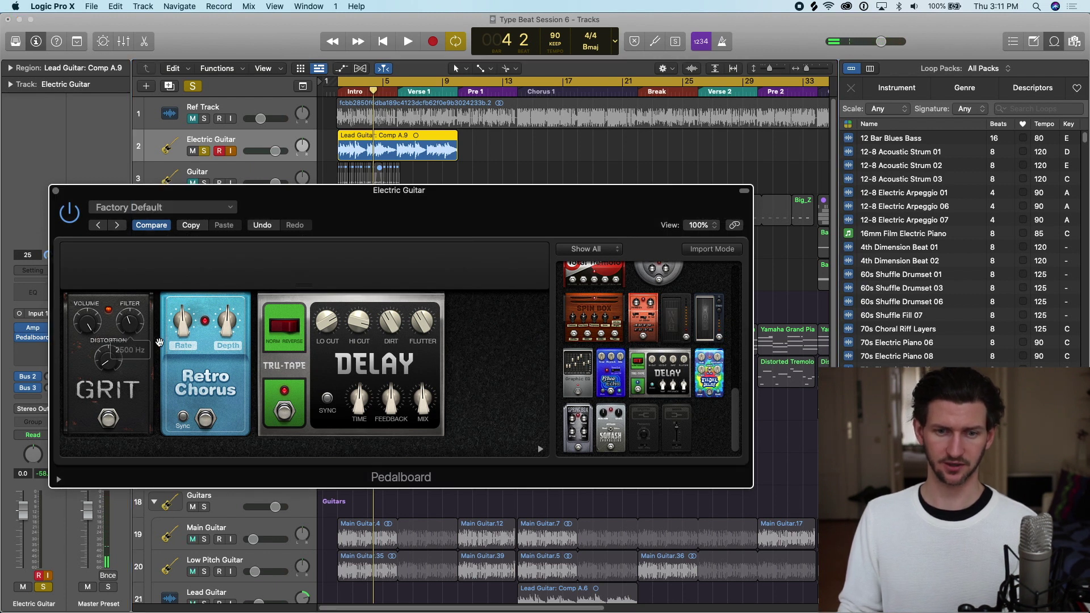
{"action": "left_click", "coordinate": [307, 384]}
{"action": "key", "text": "Delete"}
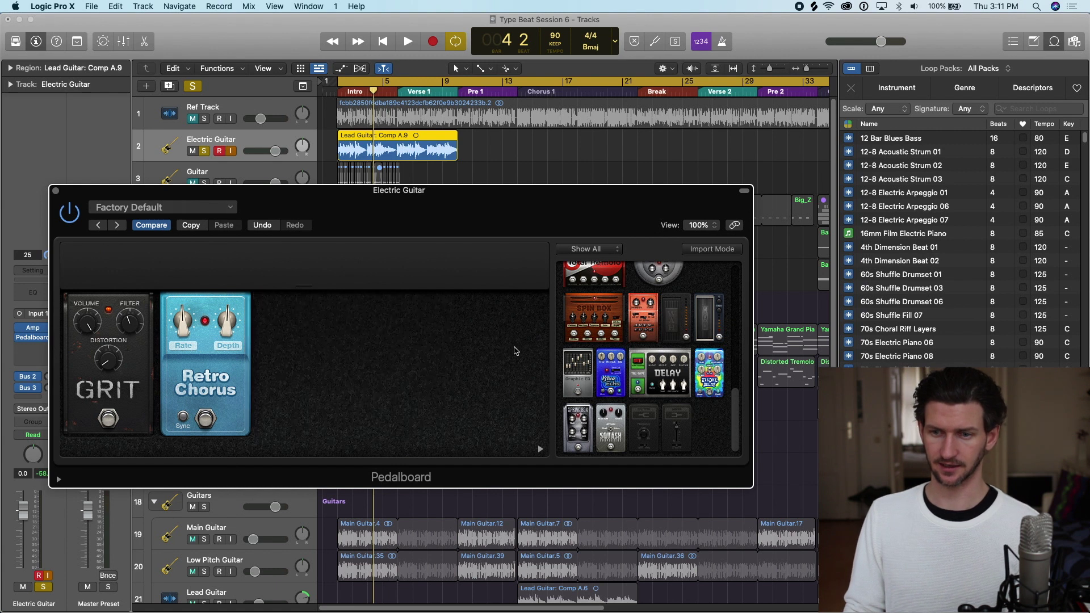
{"action": "double_click", "coordinate": [618, 379]}
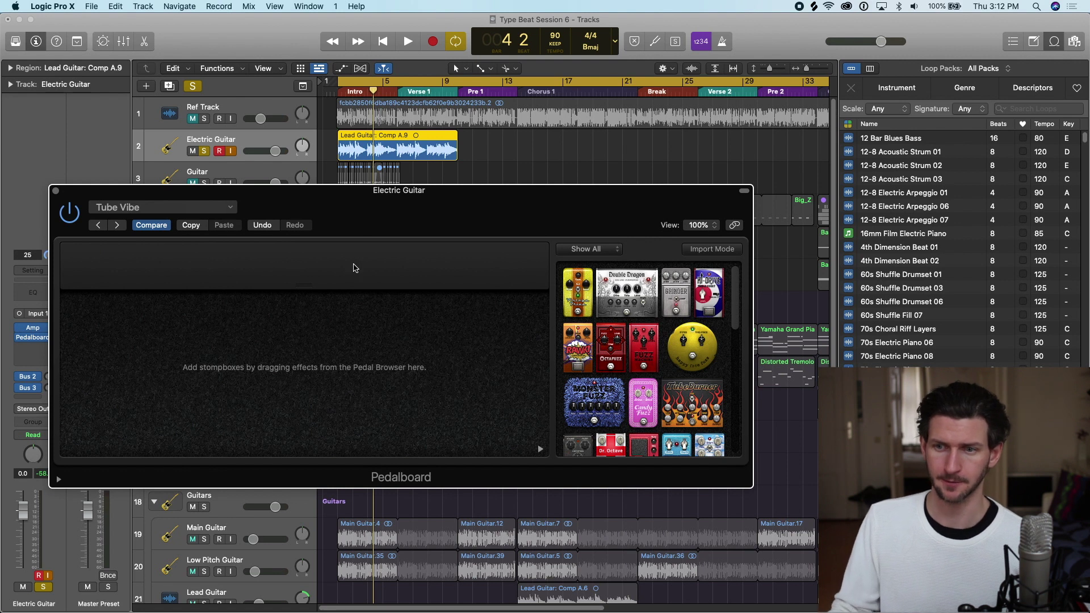
Show the Distortion submenu of the pedalboard presets.
{"action": "scroll", "coordinate": [608, 317], "scroll_direction": "down", "scroll_amount": 10}
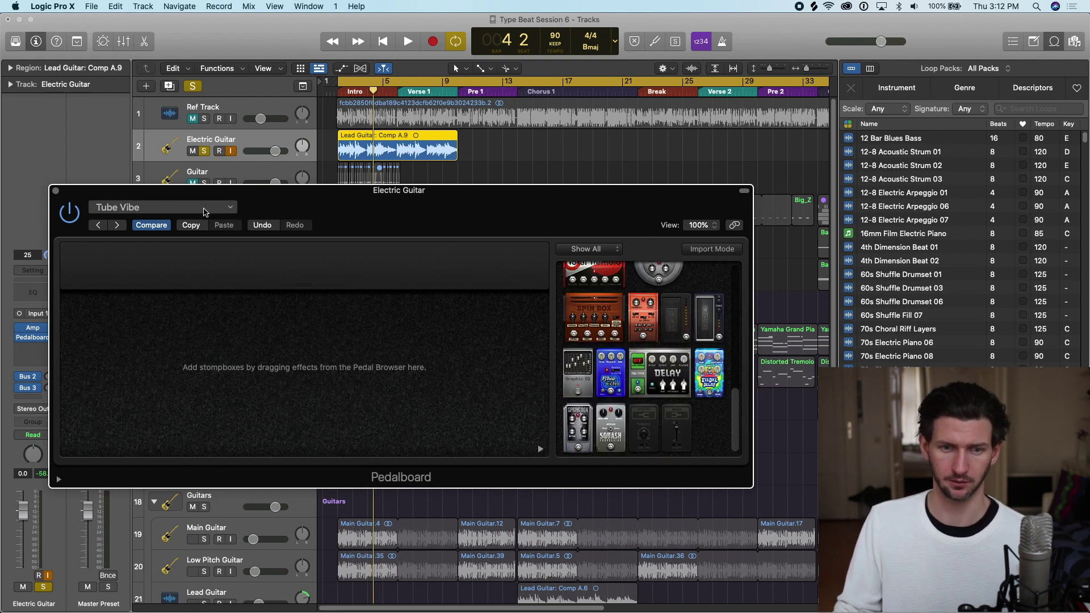
{"action": "left_click", "coordinate": [212, 210]}
{"action": "mouse_move", "coordinate": [216, 427]}
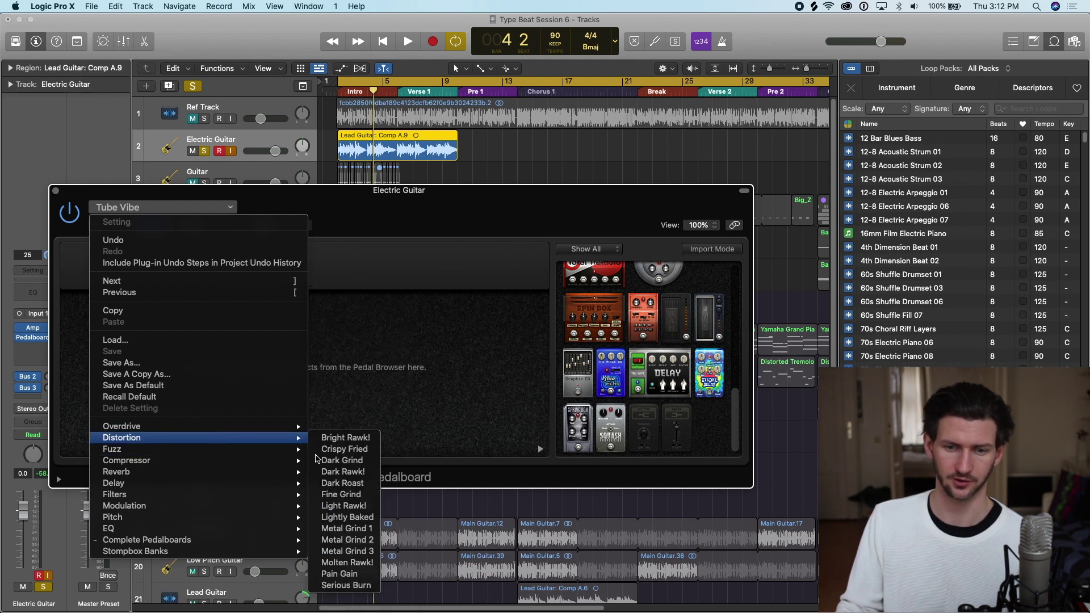
Load the Fine Grind preset and step forward four presets to Metal Grind 2.
{"action": "left_click", "coordinate": [356, 497]}
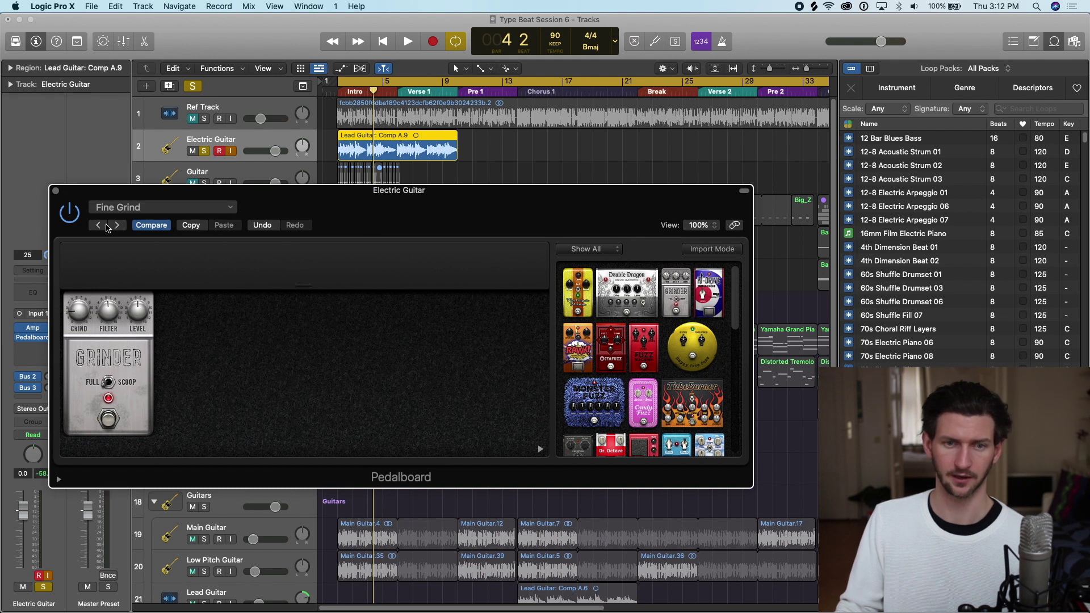
{"action": "left_click", "coordinate": [117, 226]}
{"action": "left_click", "coordinate": [116, 226]}
{"action": "left_click", "coordinate": [117, 225]}
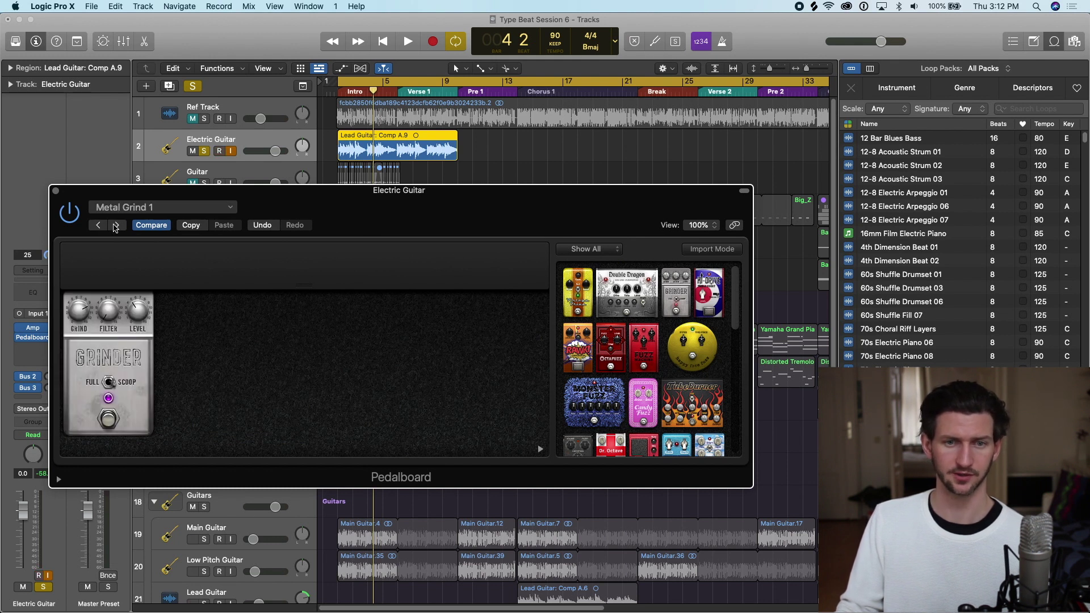
{"action": "left_click", "coordinate": [117, 225]}
Show the Complete Pedalboards submenu of the presets list.
{"action": "left_click", "coordinate": [182, 211]}
{"action": "mouse_move", "coordinate": [225, 438]}
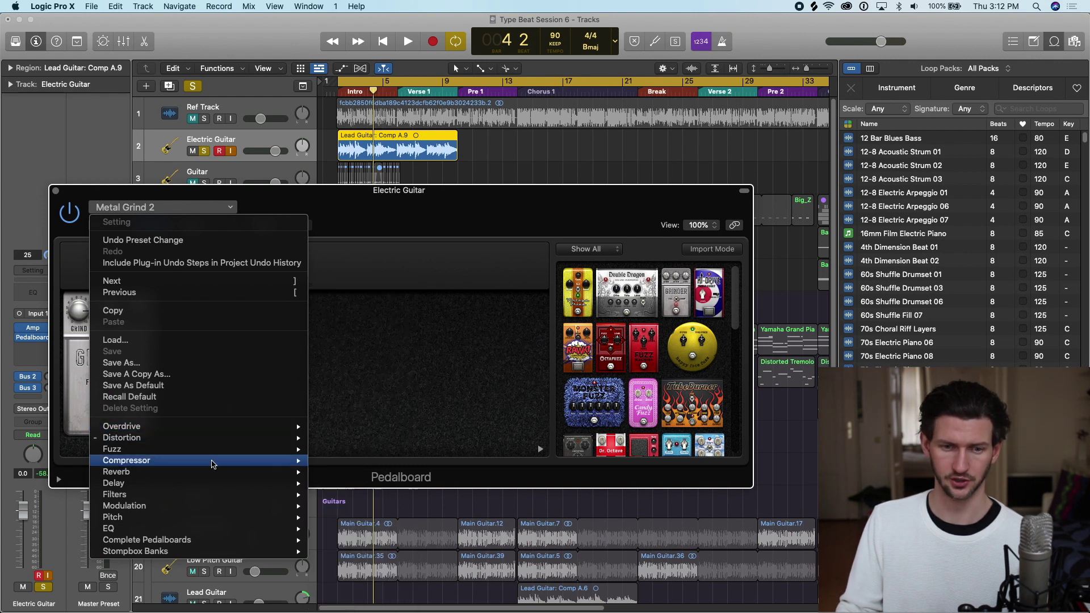
{"action": "mouse_move", "coordinate": [225, 490]}
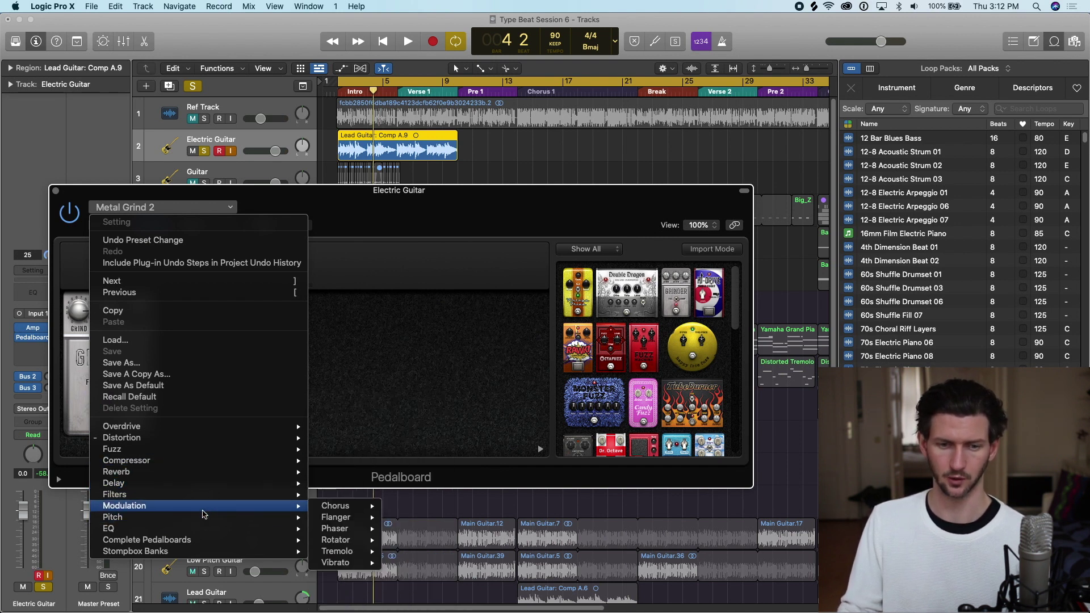
{"action": "mouse_move", "coordinate": [149, 544]}
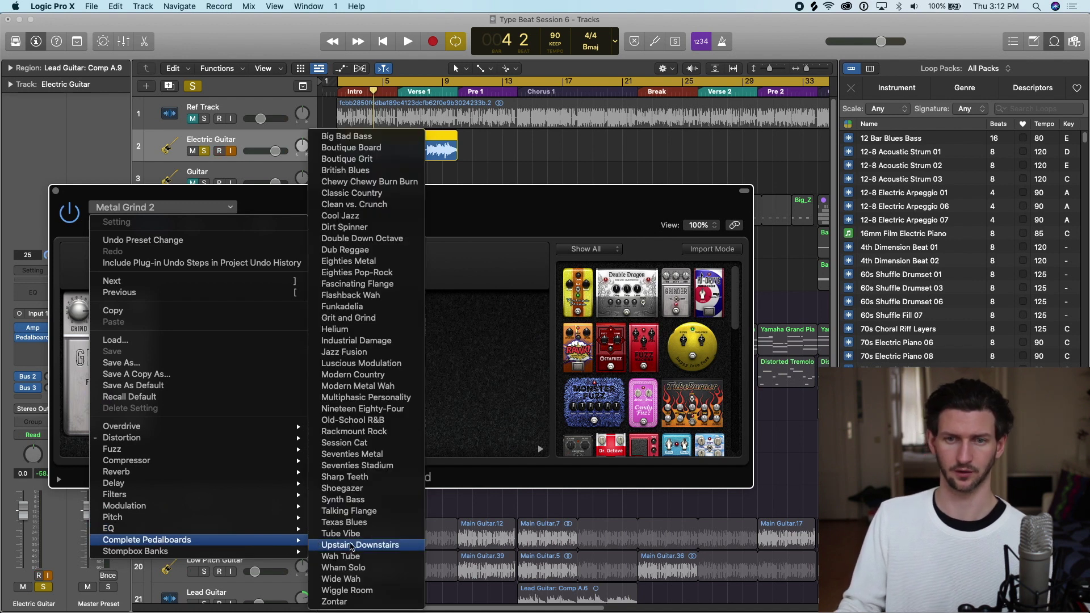
Load the Classic Country pedalboard and delete its Squash compressor pedal.
{"action": "left_click", "coordinate": [370, 193]}
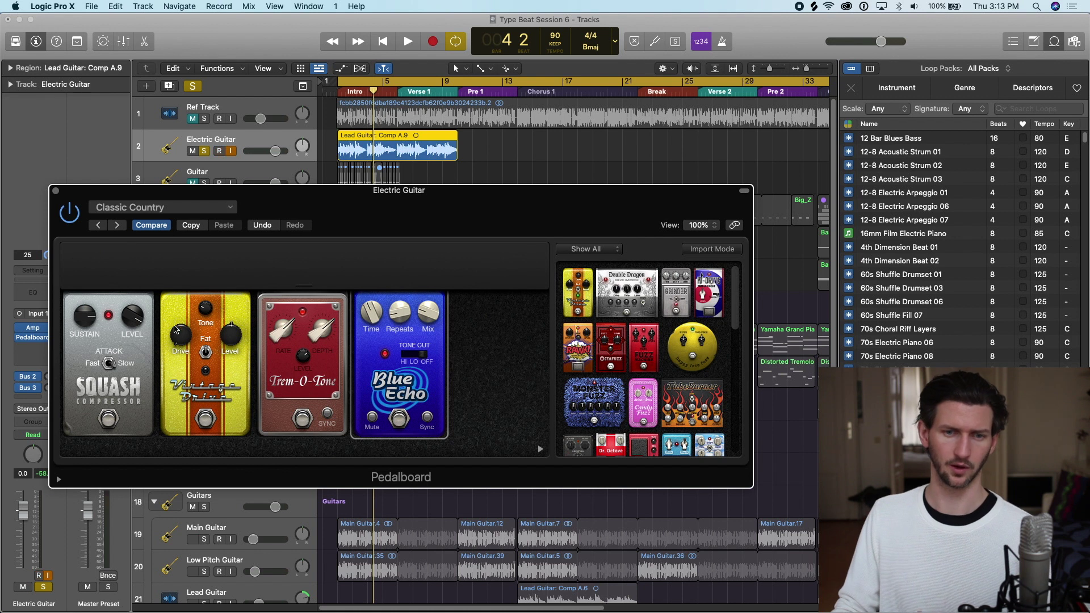
{"action": "left_click", "coordinate": [131, 337]}
{"action": "left_click", "coordinate": [130, 355]}
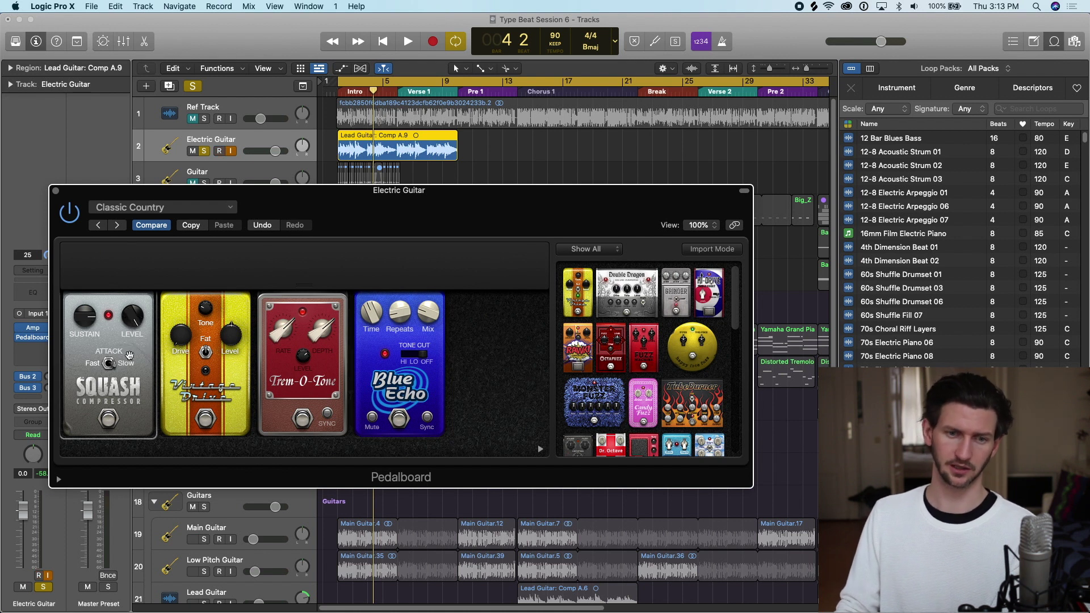
{"action": "key", "text": "Delete"}
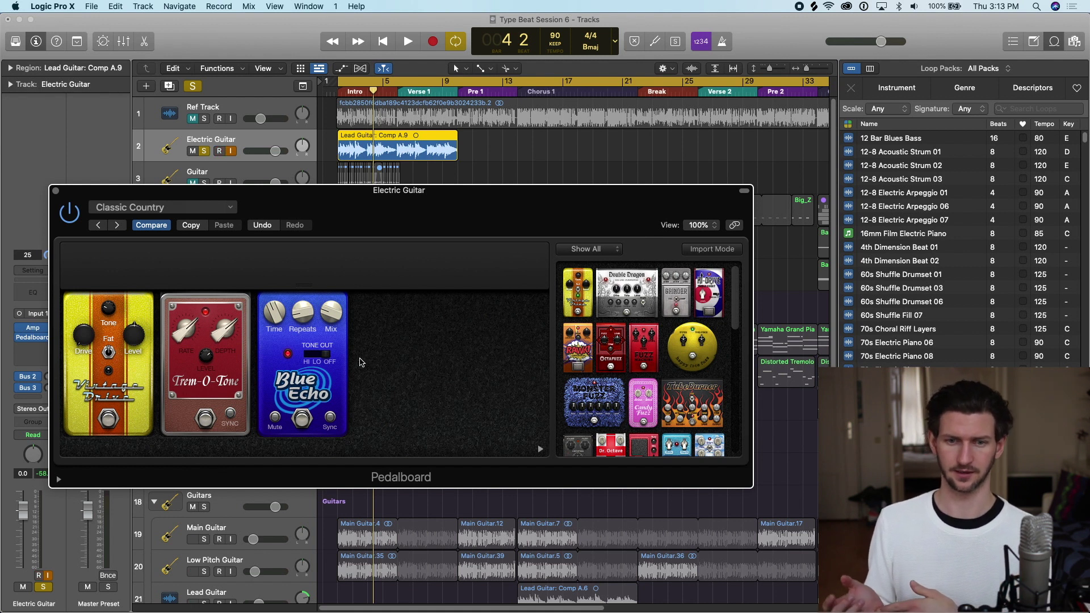
Drag a Fuzz Machine to the chain's start and move Blue Echo to the front.
{"action": "left_click_drag", "start_coordinate": [644, 348], "coordinate": [104, 383]}
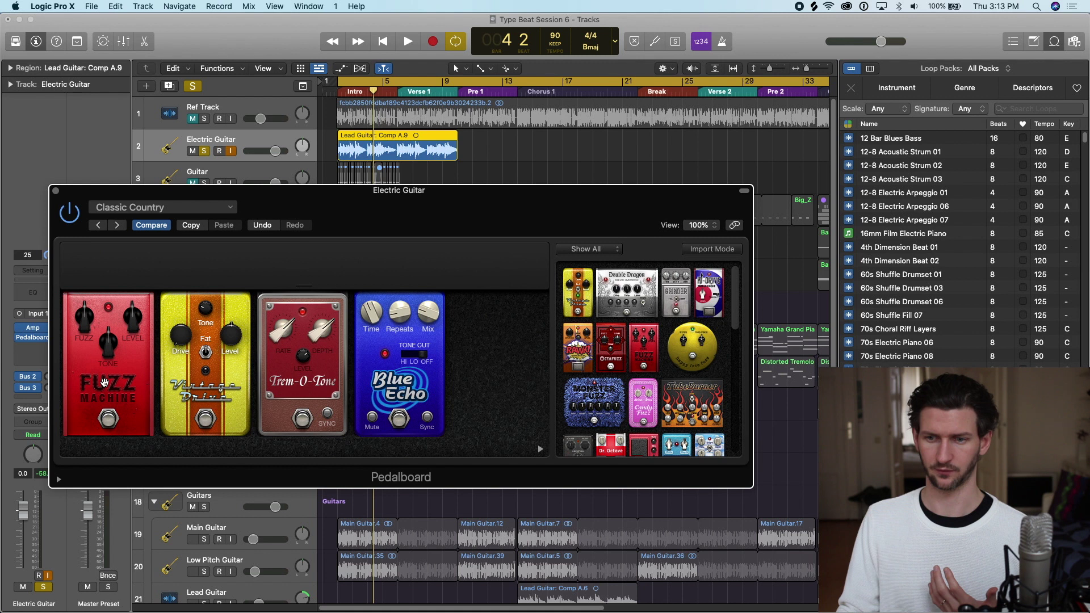
{"action": "left_click_drag", "start_coordinate": [399, 372], "coordinate": [109, 370]}
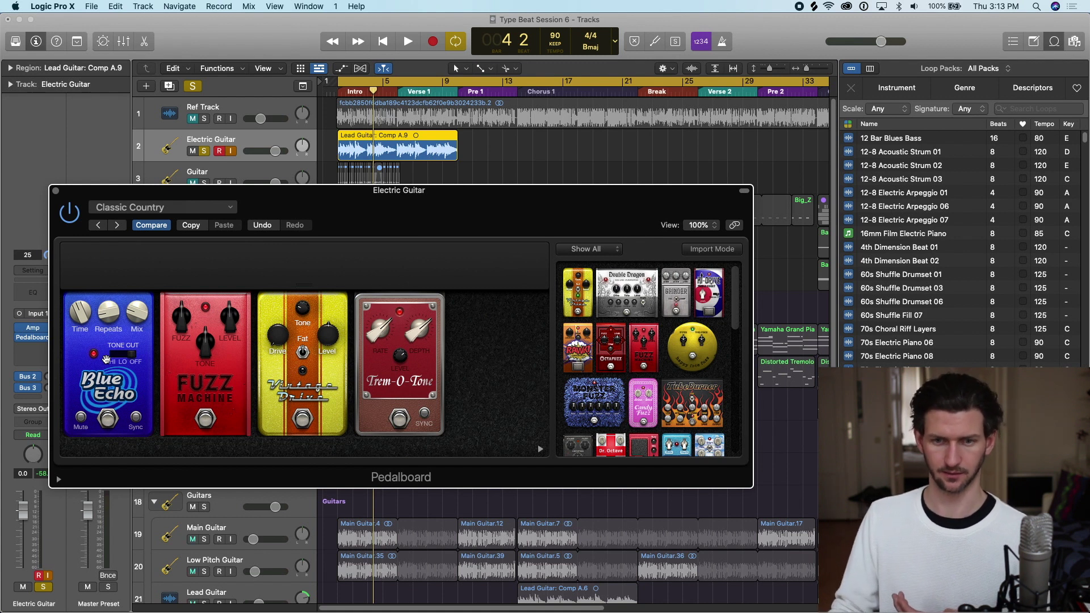
{"action": "mouse_move", "coordinate": [390, 287]}
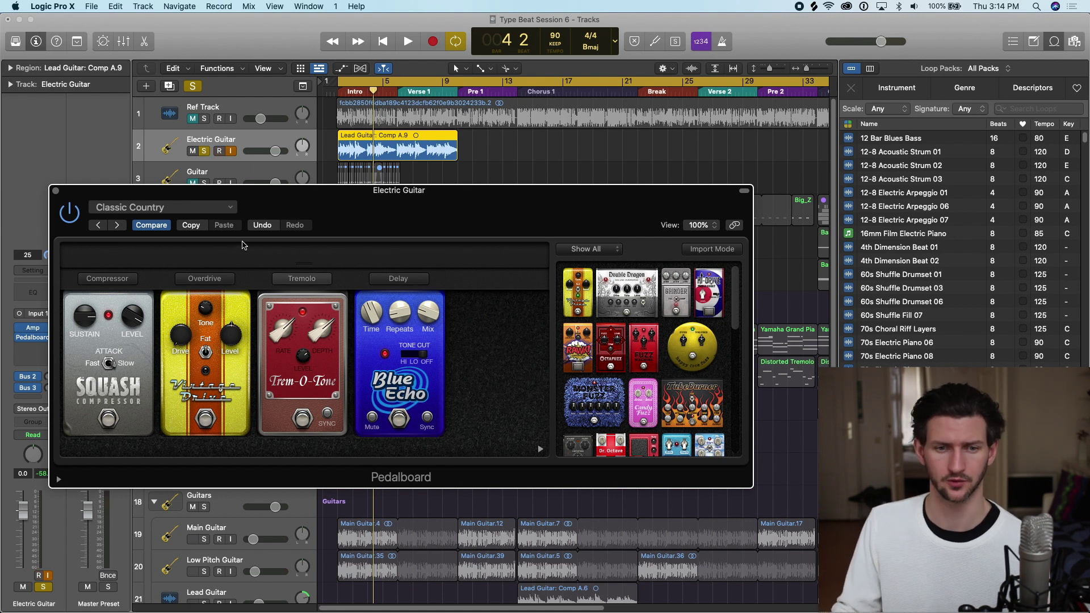
Choose Recall Default to empty the Pedalboard back to Factory Default.
{"action": "left_click", "coordinate": [224, 208]}
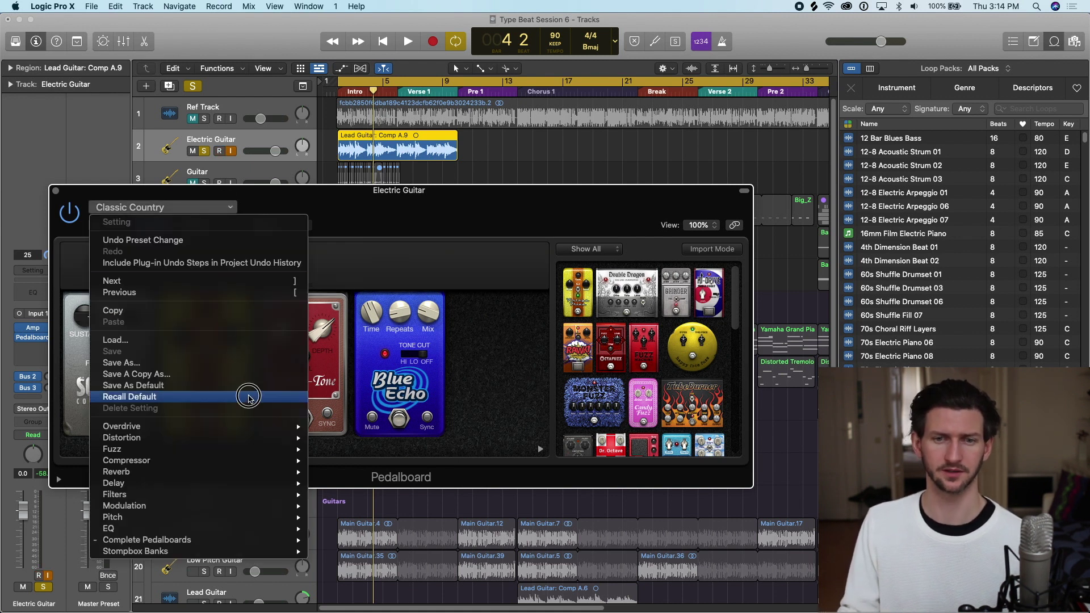
{"action": "left_click", "coordinate": [244, 396]}
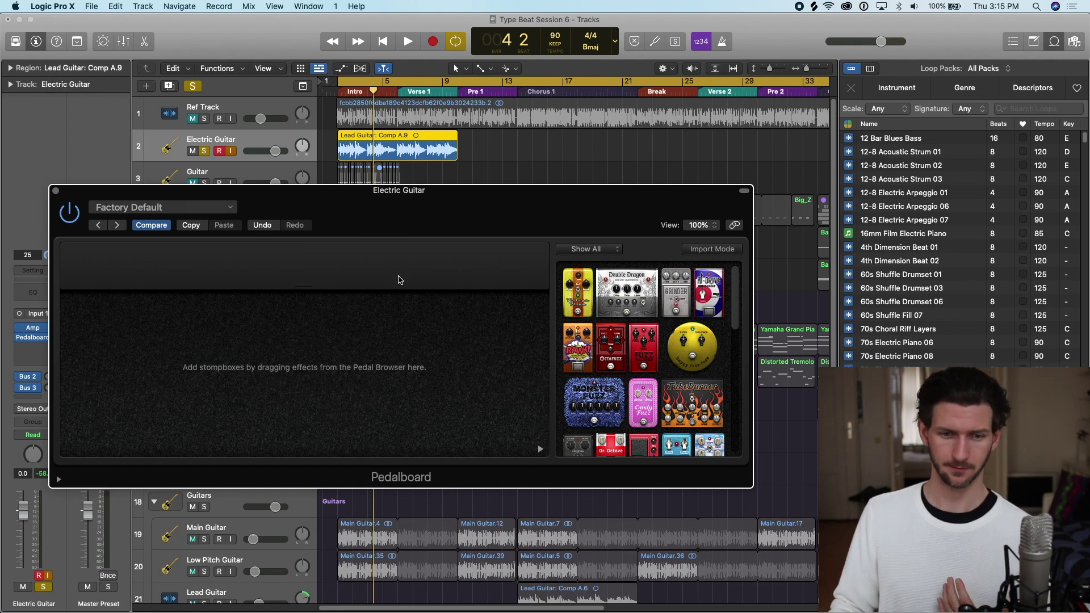
Load the Tube Vibe preset from Complete Pedalboards.
{"action": "left_click", "coordinate": [211, 209]}
{"action": "mouse_move", "coordinate": [222, 540]}
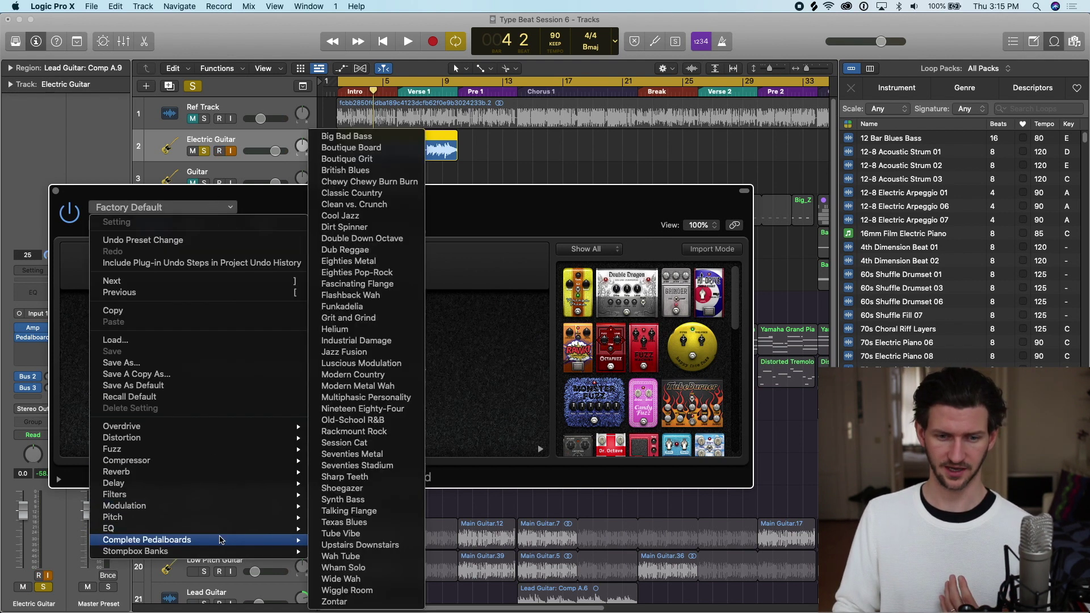
{"action": "left_click", "coordinate": [340, 534]}
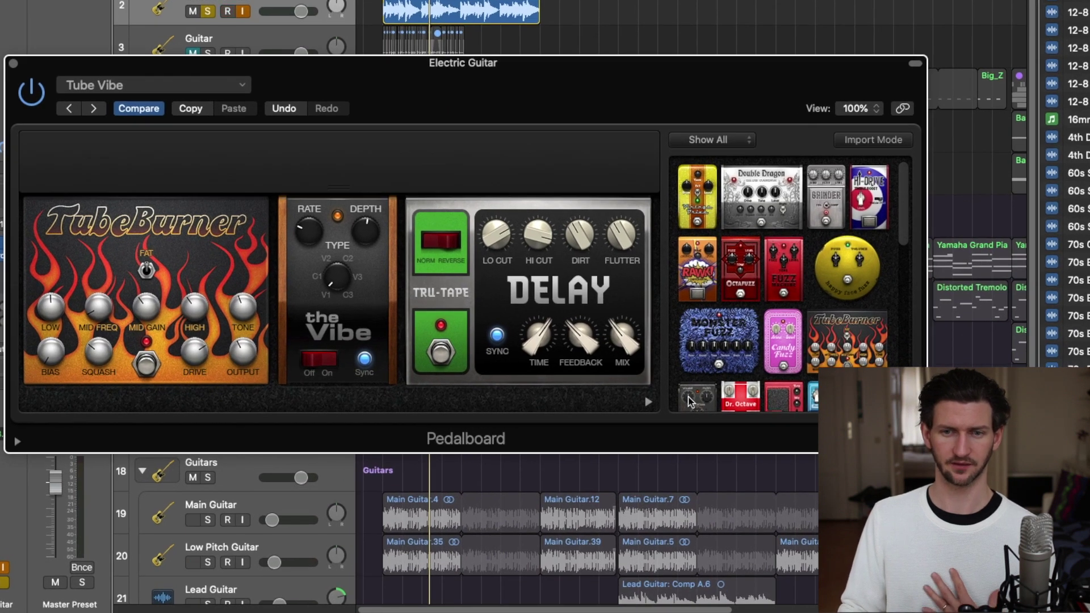
Put Distortion and Delay on parallel paths and set the mixer blend to 28 %.
{"action": "mouse_move", "coordinate": [355, 177]}
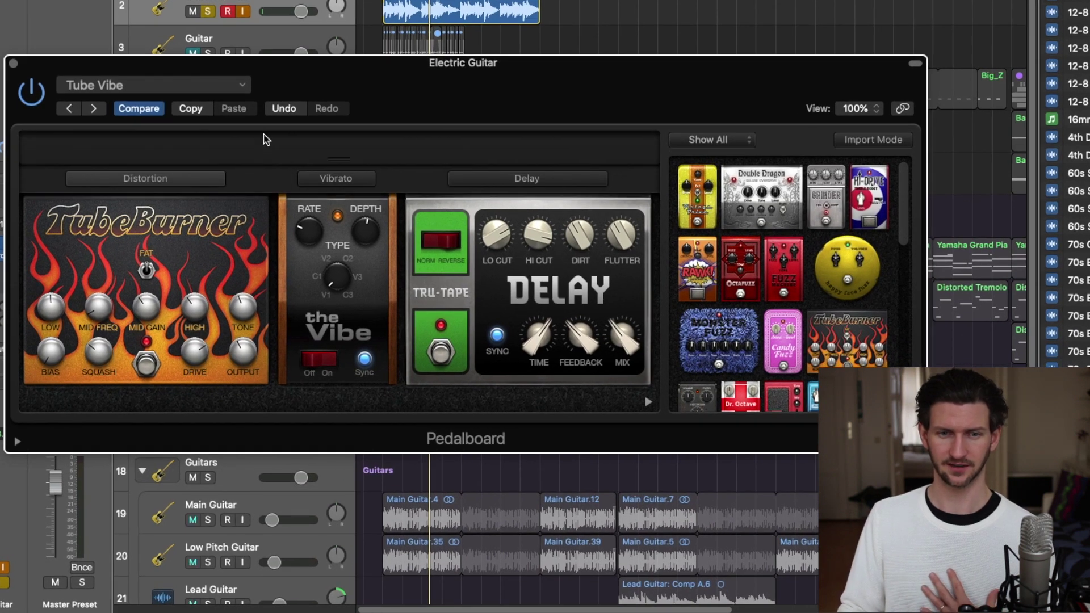
{"action": "left_click", "coordinate": [135, 181]}
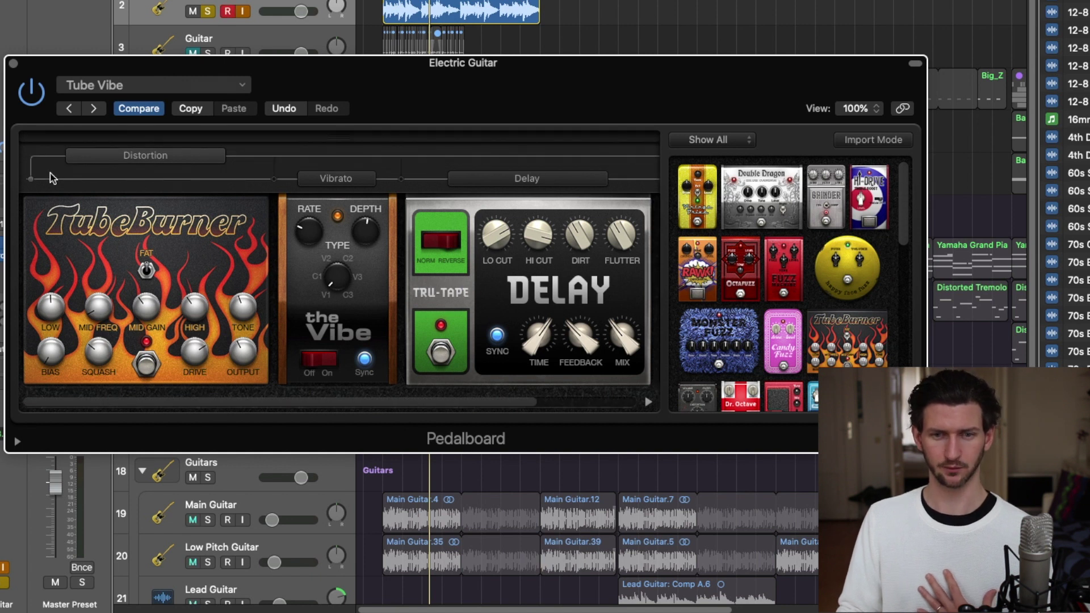
{"action": "left_click", "coordinate": [521, 177]}
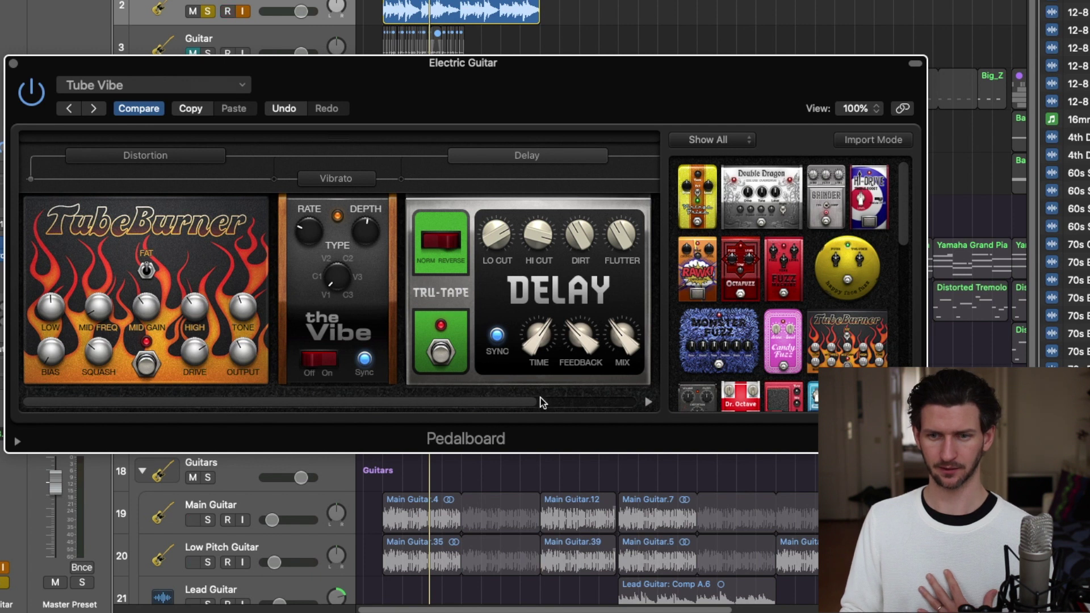
{"action": "left_click", "coordinate": [648, 402]}
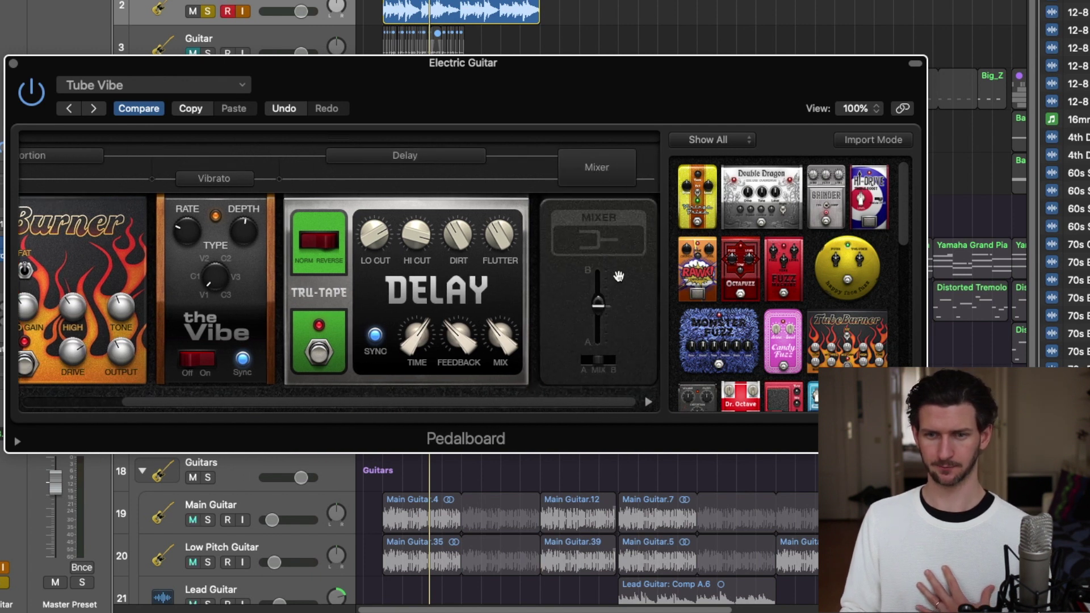
{"action": "left_click_drag", "start_coordinate": [610, 300], "coordinate": [604, 317]}
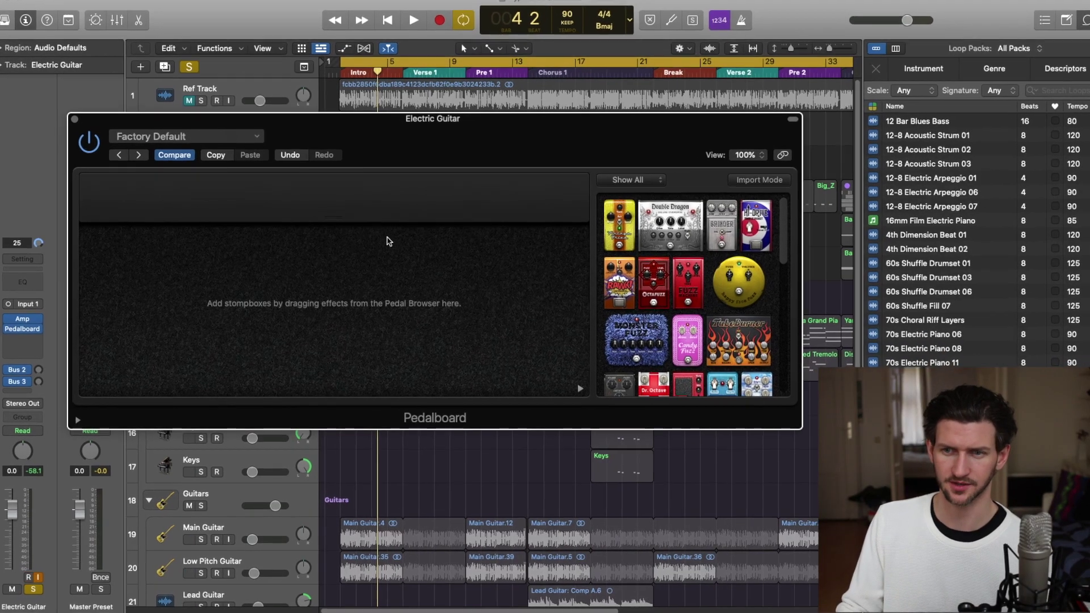
Filter the pedal browser to Distortion pedals and switch to Import Mode.
{"action": "left_click", "coordinate": [628, 179]}
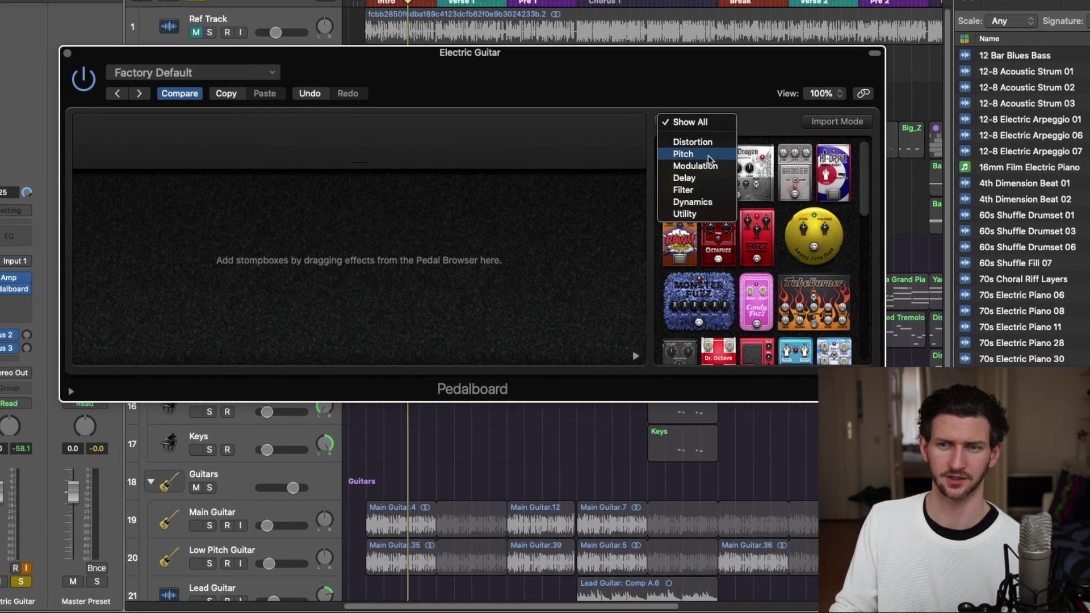
{"action": "left_click", "coordinate": [693, 142]}
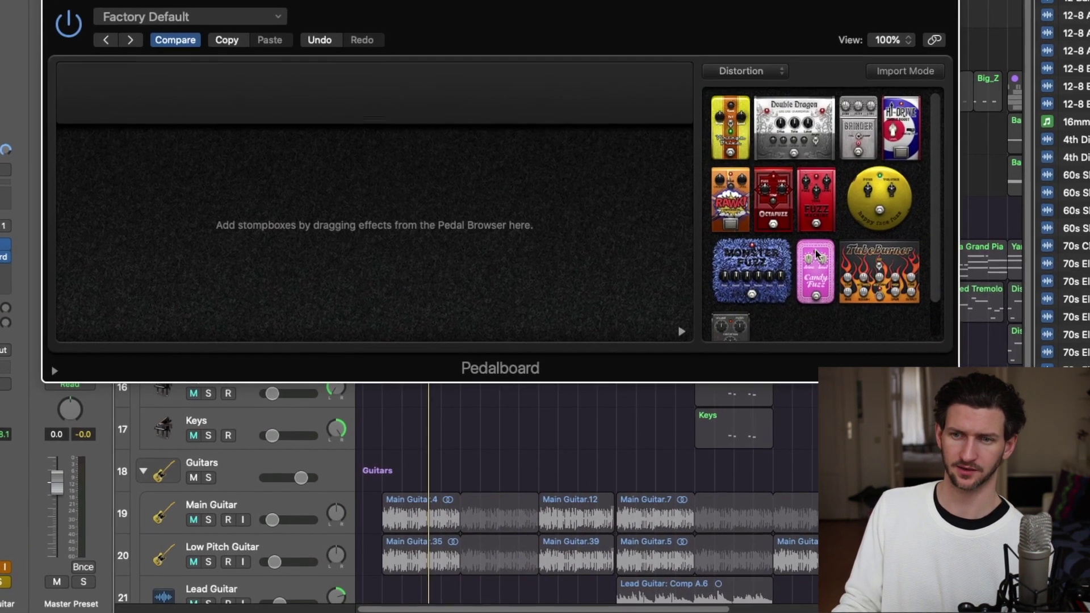
{"action": "left_click", "coordinate": [895, 71]}
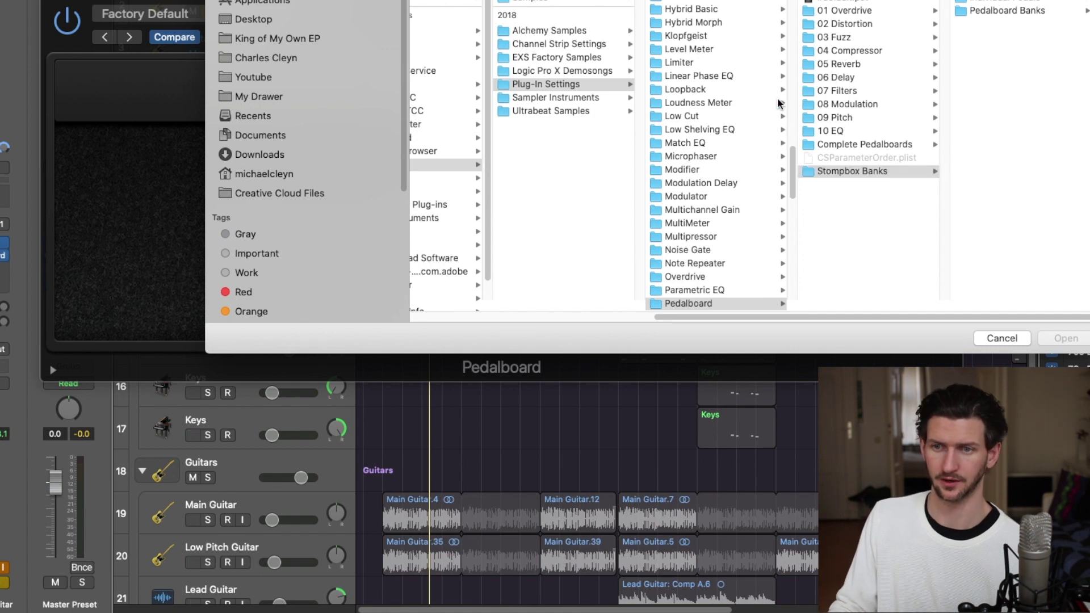
Browse the 10 EQ, 07 Filters, 03 Fuzz and 01 Overdrive folders, then add Grinder after Vintage Drive.
{"action": "left_click", "coordinate": [862, 133]}
{"action": "left_click", "coordinate": [863, 91]}
{"action": "left_click", "coordinate": [865, 38]}
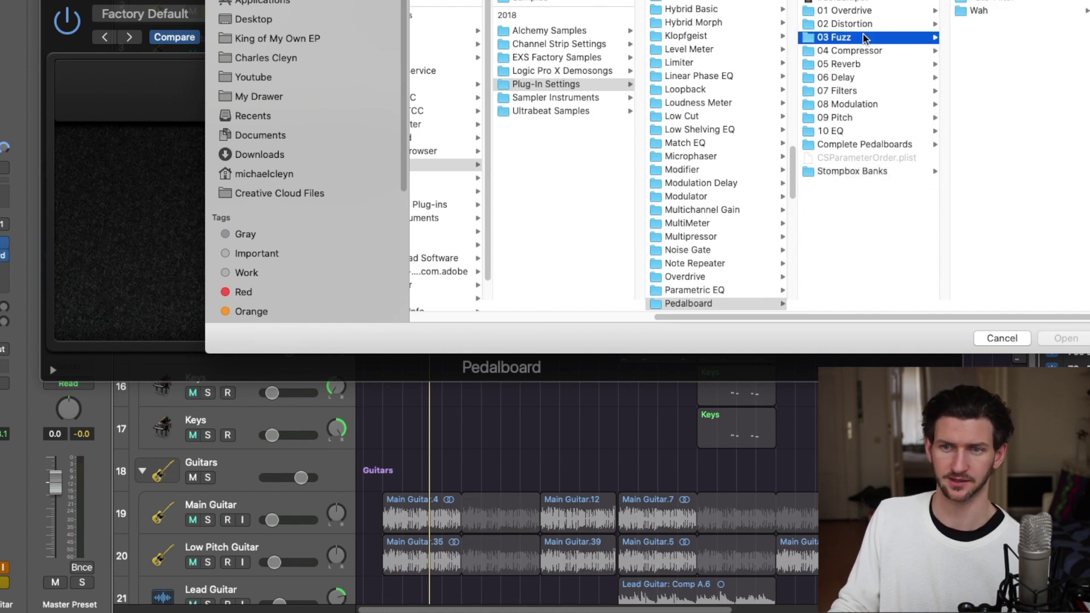
{"action": "left_click", "coordinate": [854, 10]}
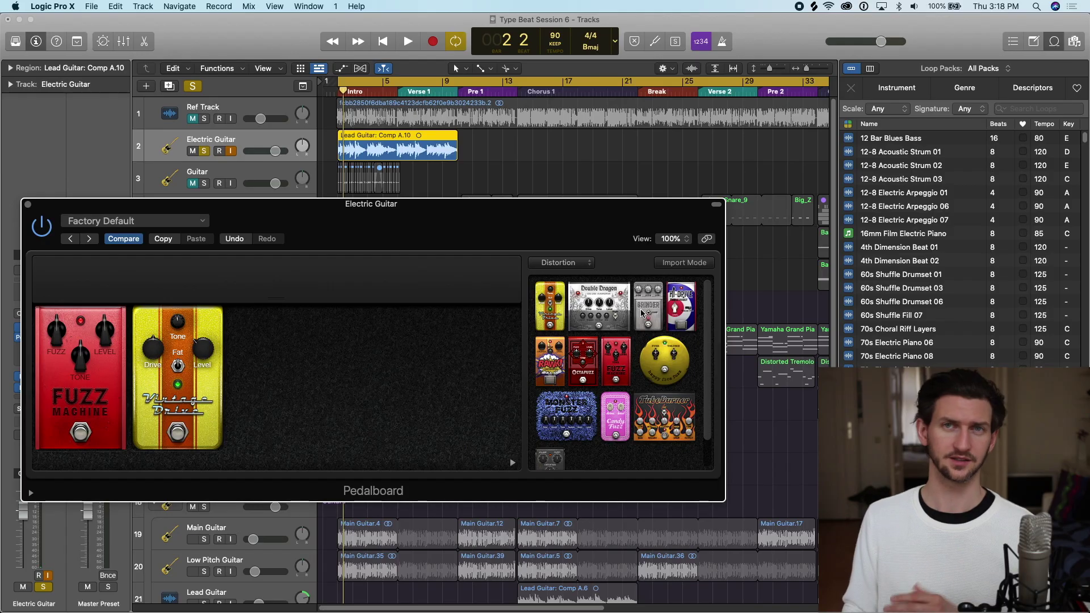
{"action": "left_click_drag", "start_coordinate": [648, 306], "coordinate": [459, 315]}
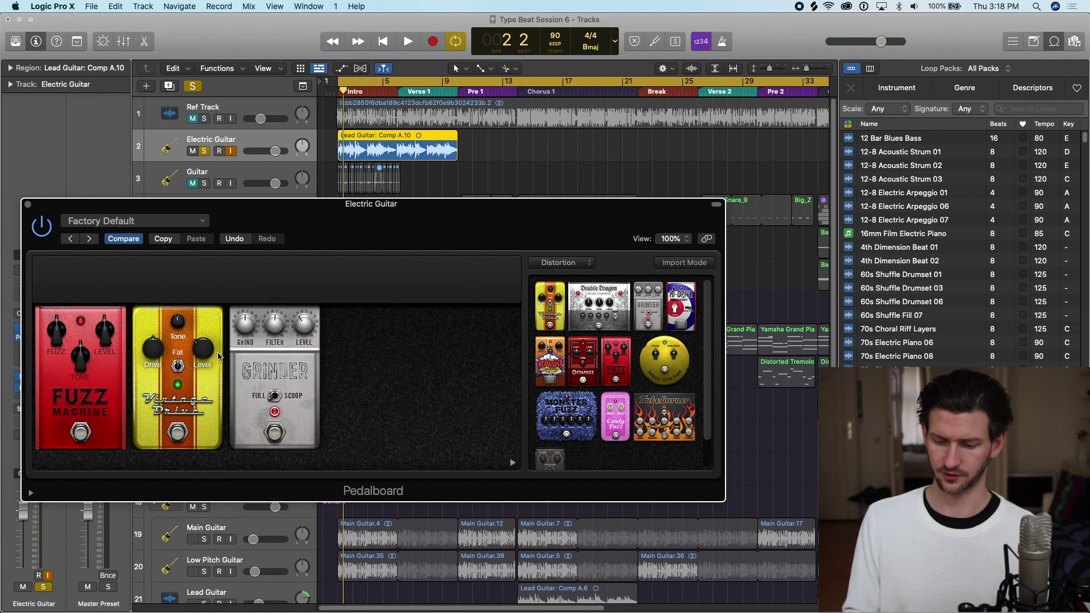
{"action": "key", "text": "space"}
{"action": "key", "text": "XF86AudioRaiseVolume"}
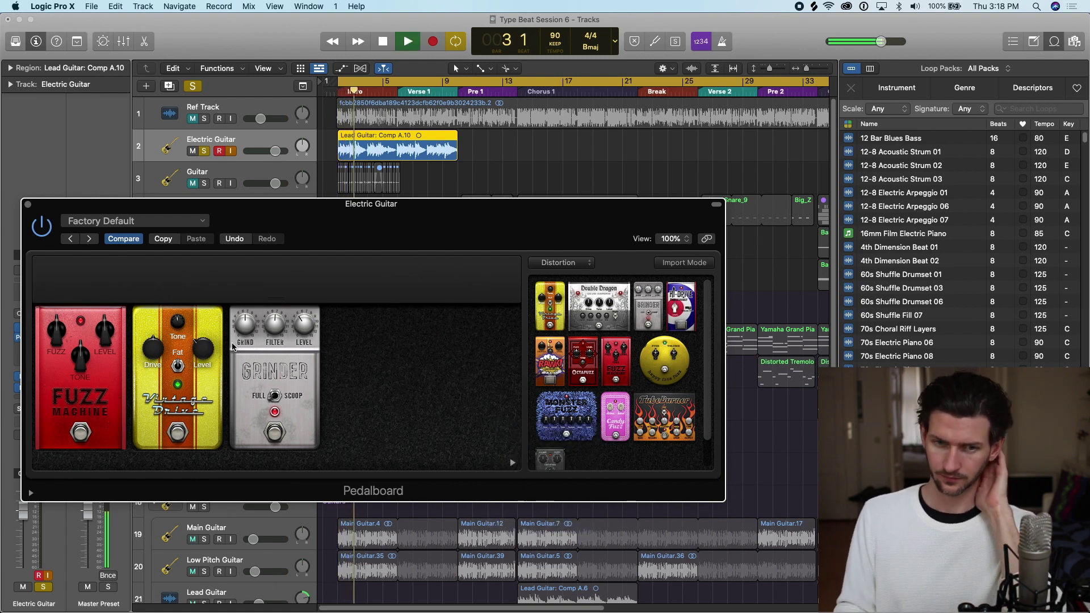
{"action": "key", "text": "space"}
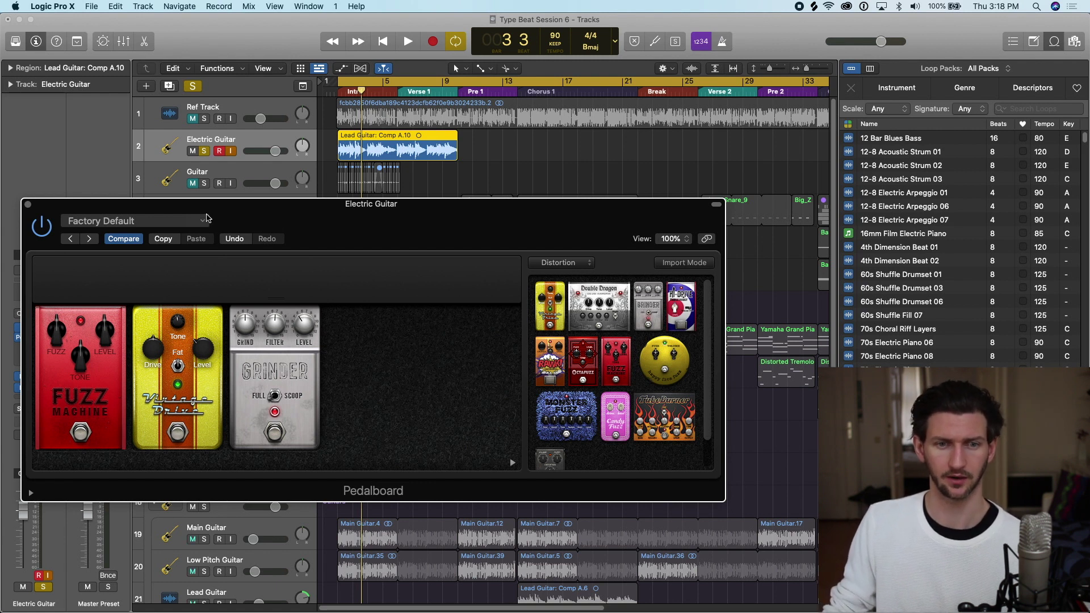
{"action": "left_click", "coordinate": [204, 222]}
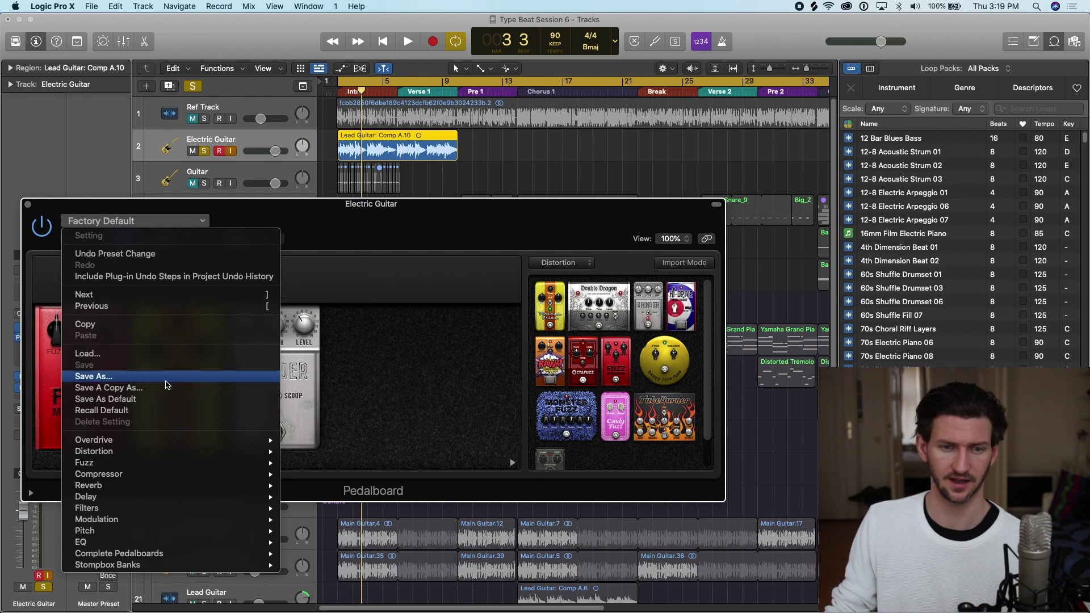
Save the Fuzz Machine, Vintage Drive and Grinder chain as 'My Pedal Board' and close the window.
{"action": "left_click", "coordinate": [165, 379]}
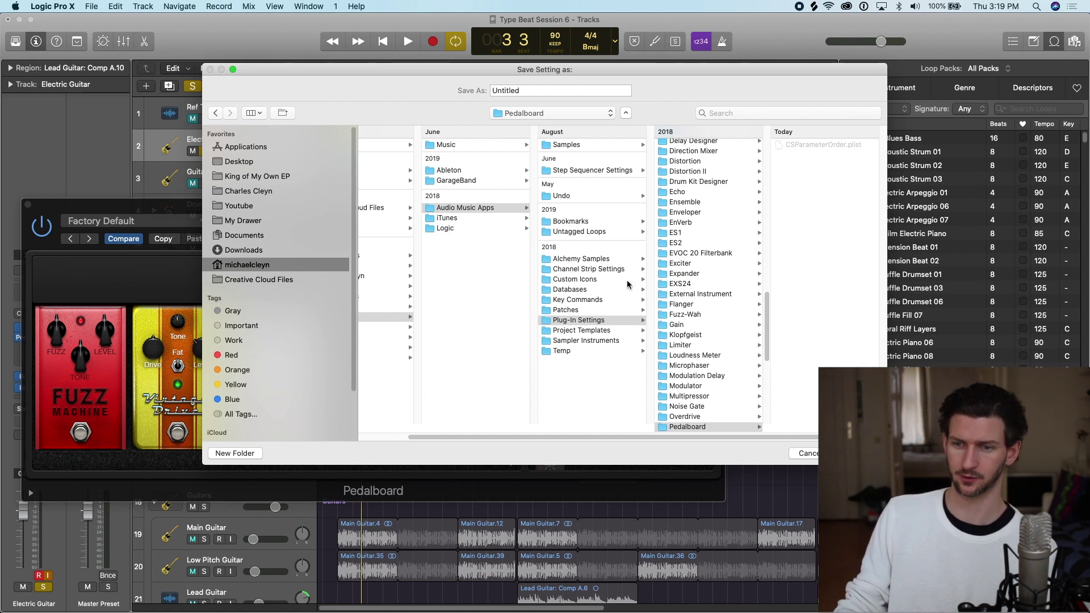
{"action": "scroll", "coordinate": [689, 317], "scroll_direction": "down", "scroll_amount": 5}
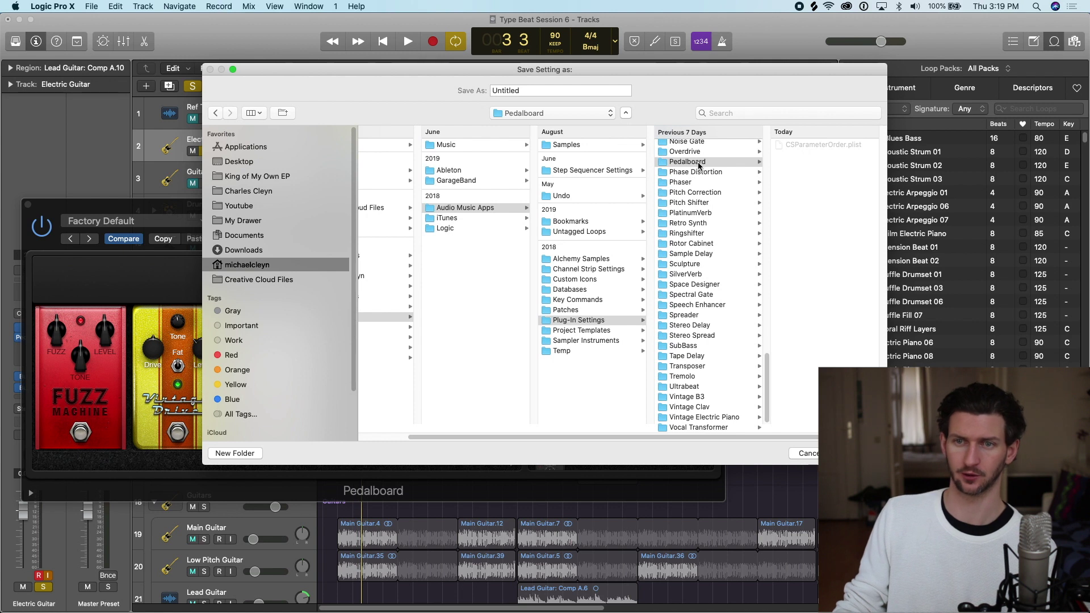
{"action": "double_click", "coordinate": [551, 92]}
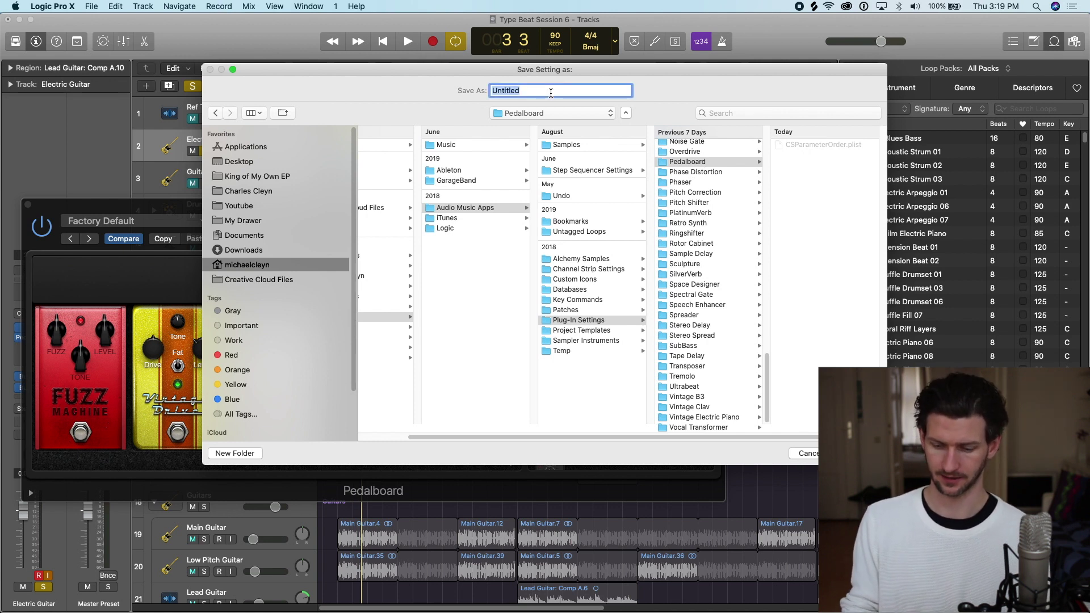
{"action": "type", "text": "My Ped"}
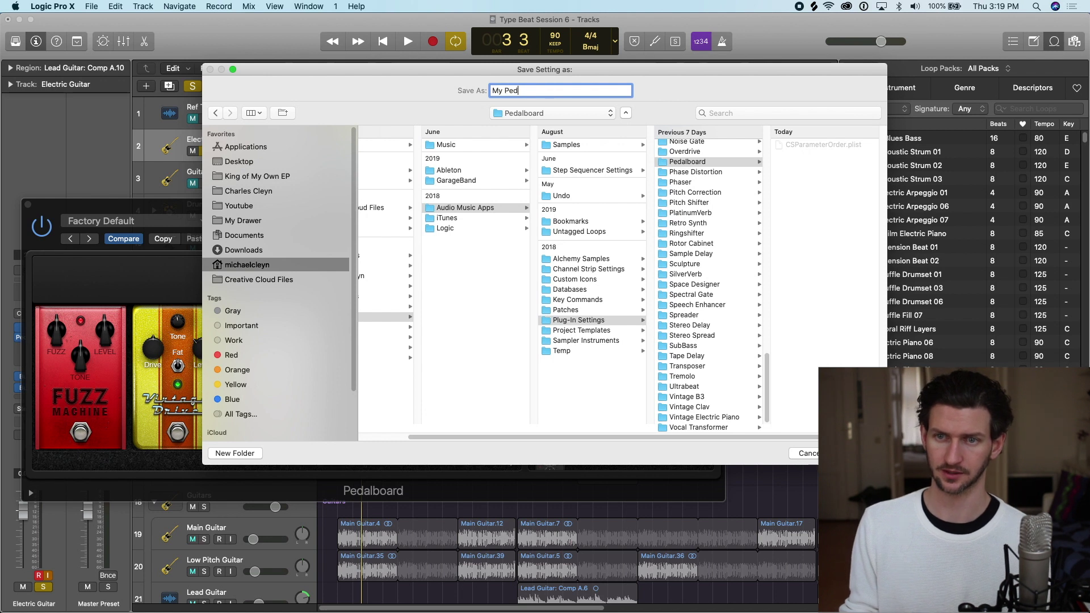
{"action": "type", "text": "al Board"}
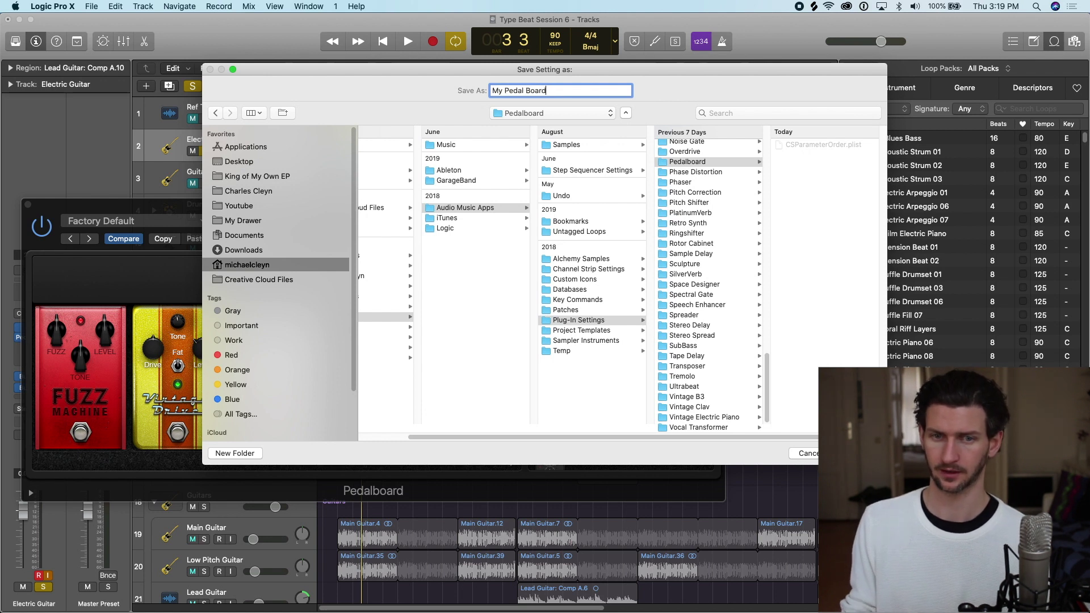
{"action": "key", "text": "Return"}
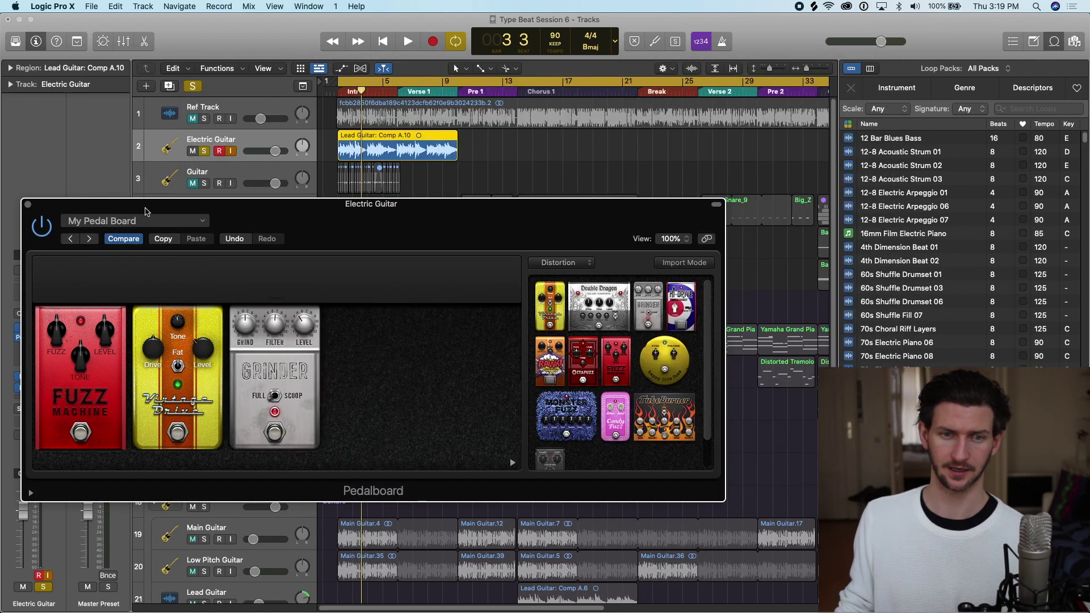
{"action": "left_click", "coordinate": [28, 205]}
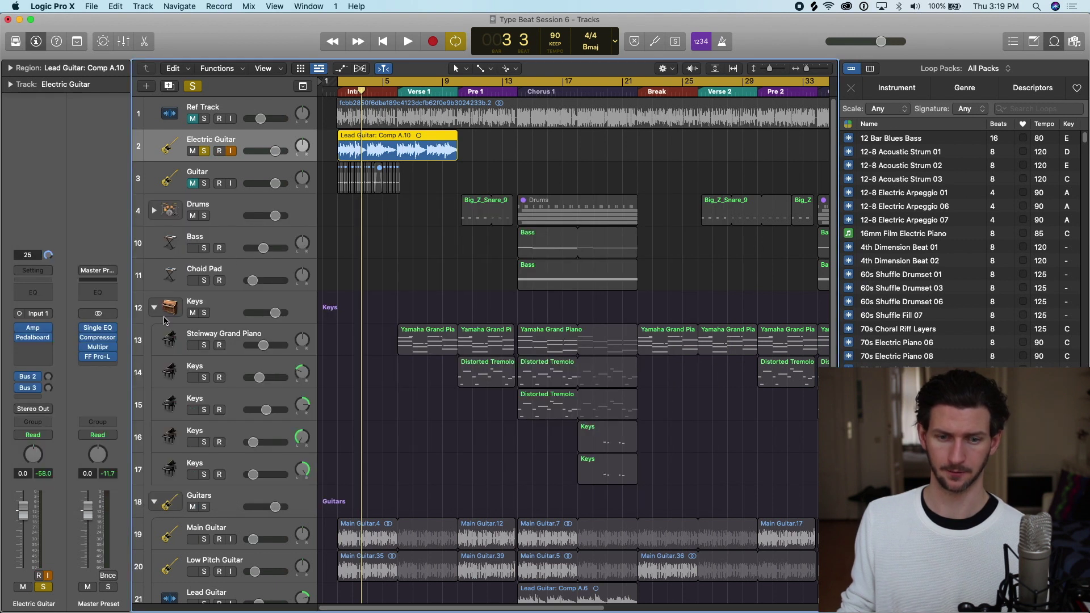
Insert a stereo Pedalboard on Main Guitar's empty slot and load the 'My Pedal Board' preset.
{"action": "scroll", "coordinate": [257, 514], "scroll_direction": "down", "scroll_amount": 5}
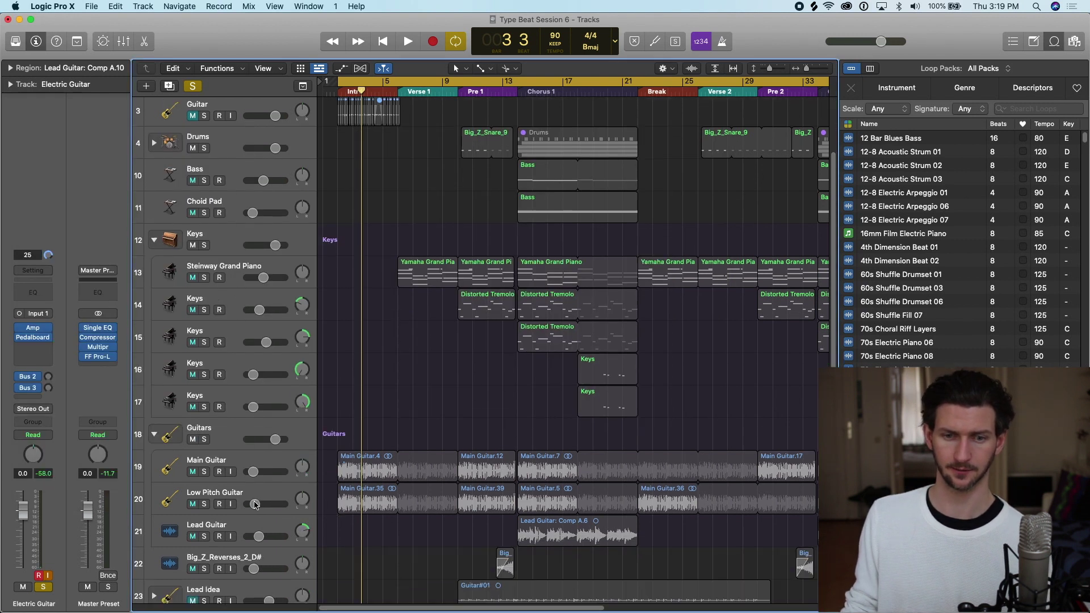
{"action": "left_click", "coordinate": [257, 395]}
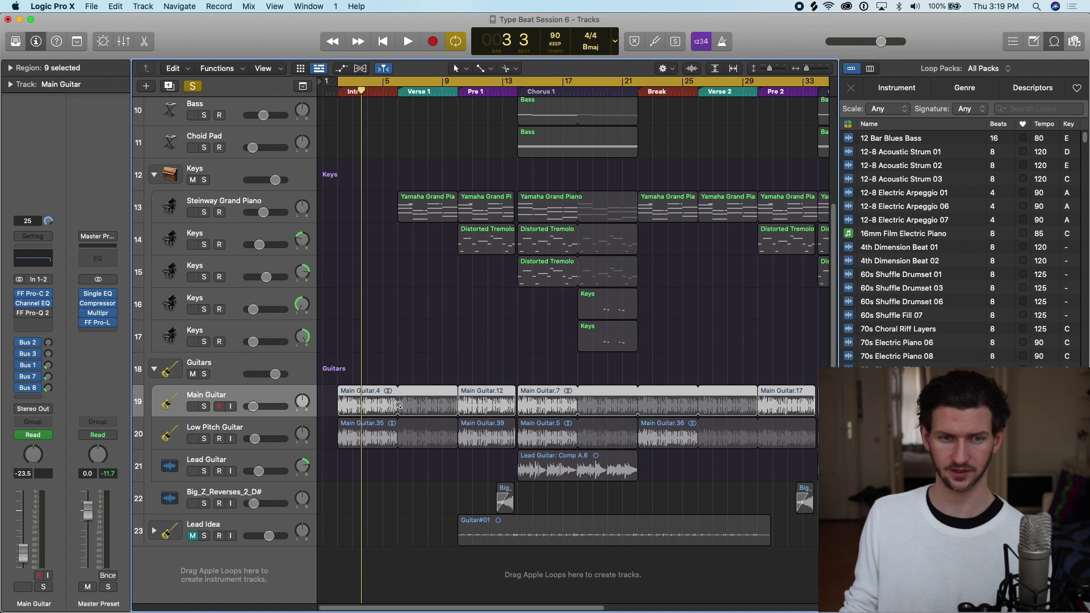
{"action": "left_click", "coordinate": [50, 321]}
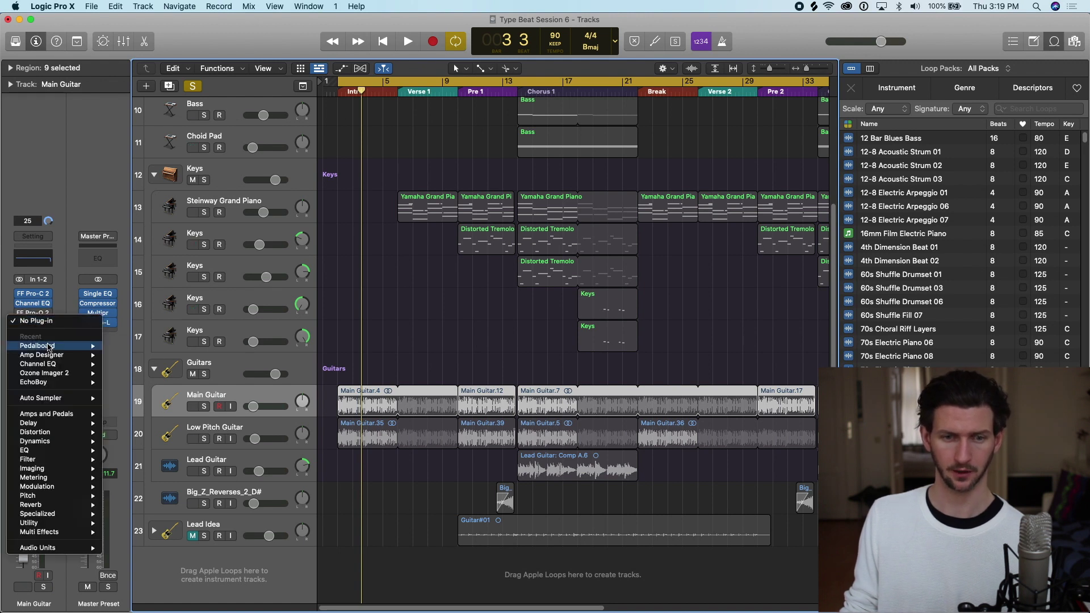
{"action": "mouse_move", "coordinate": [85, 346]}
{"action": "left_click", "coordinate": [134, 348]}
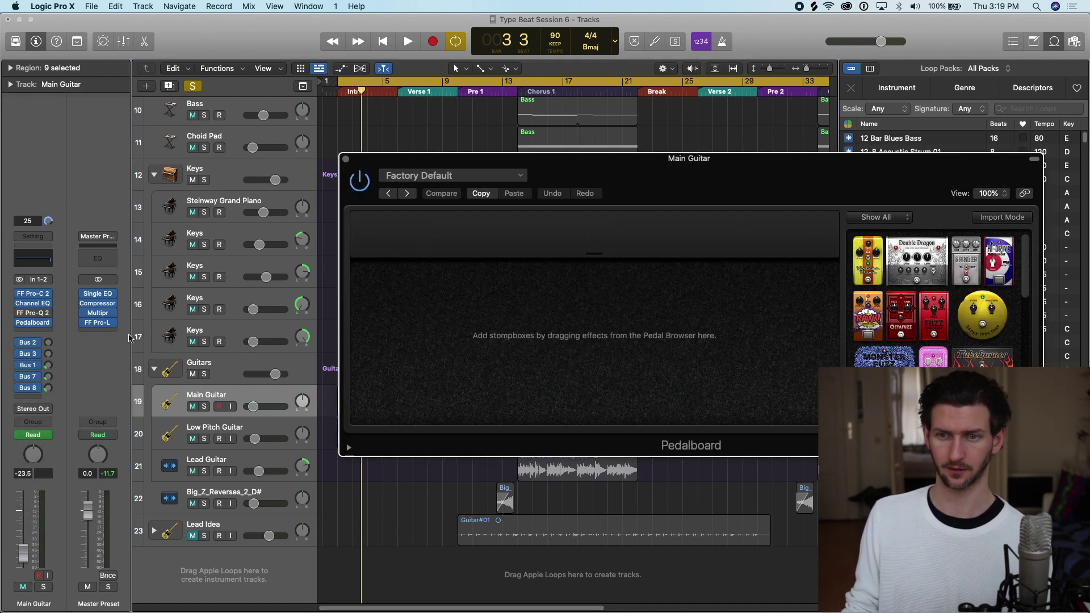
{"action": "left_click", "coordinate": [520, 176]}
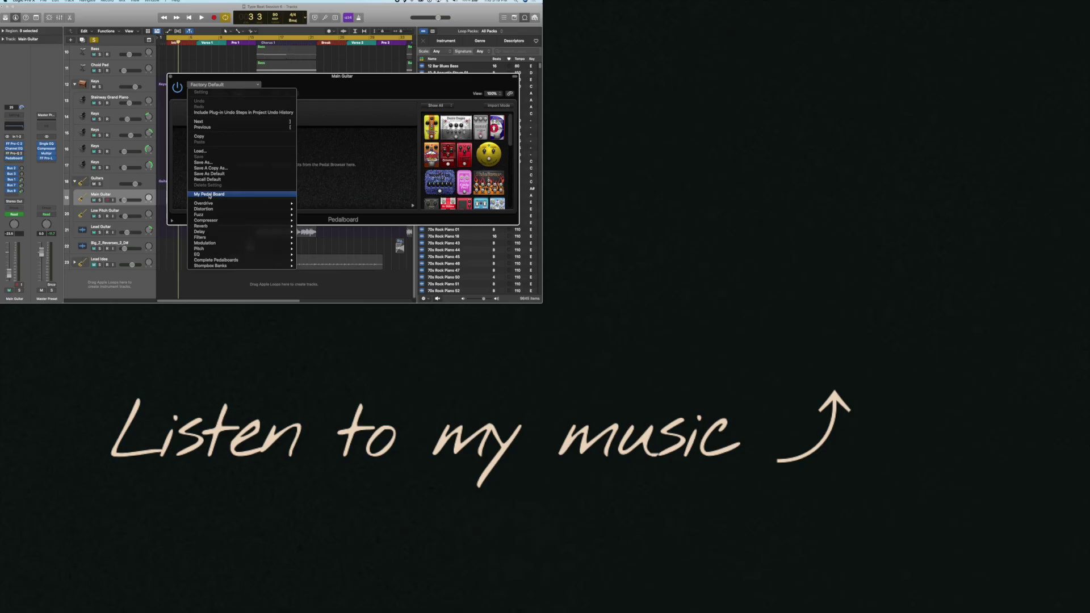
{"action": "left_click", "coordinate": [210, 194]}
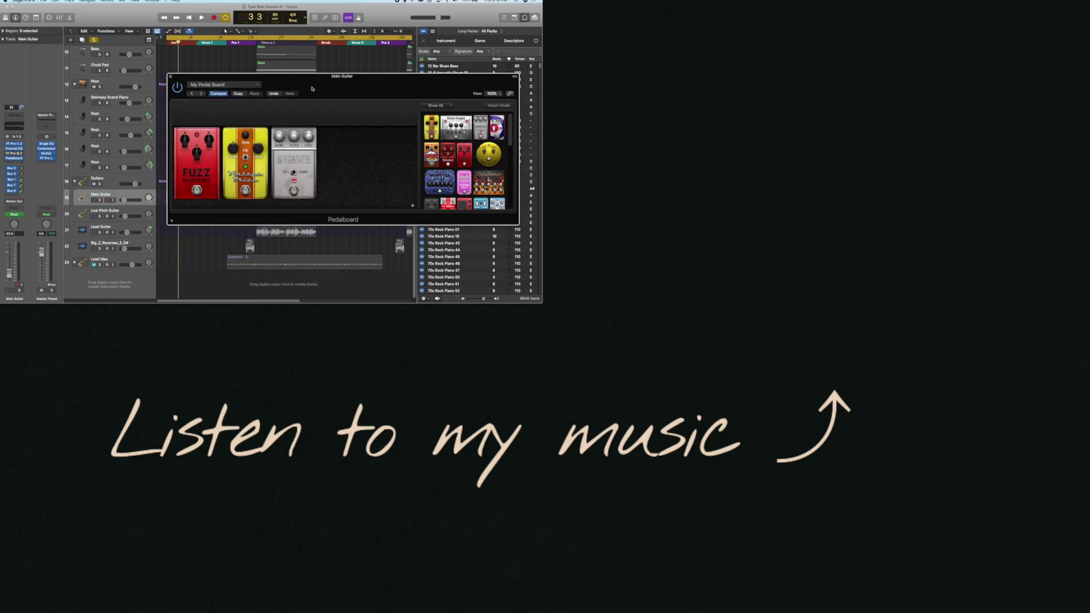
{"action": "left_click_drag", "start_coordinate": [304, 86], "coordinate": [189, 84]}
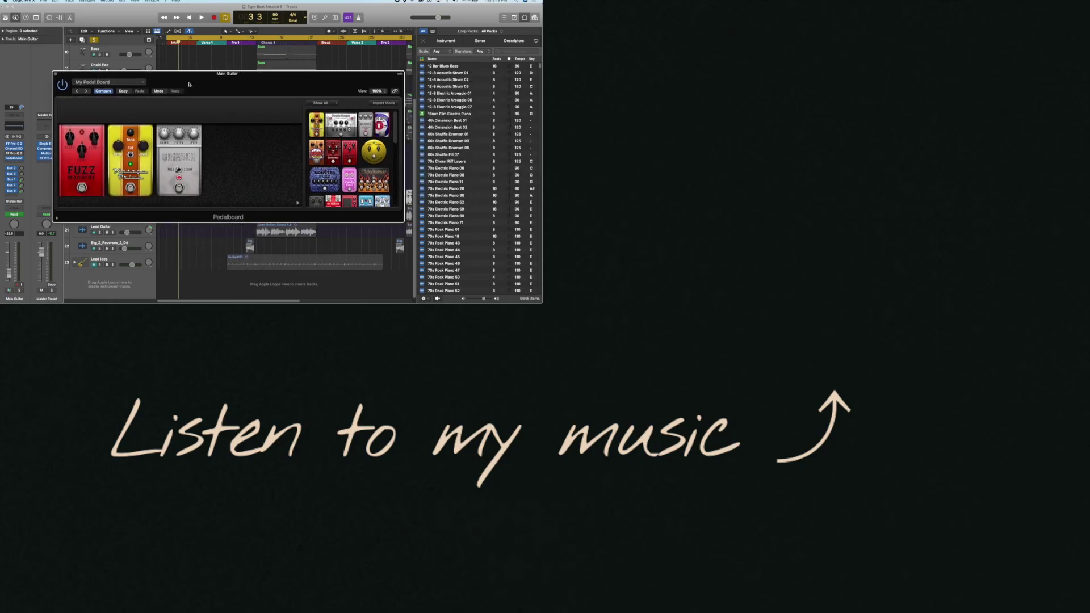